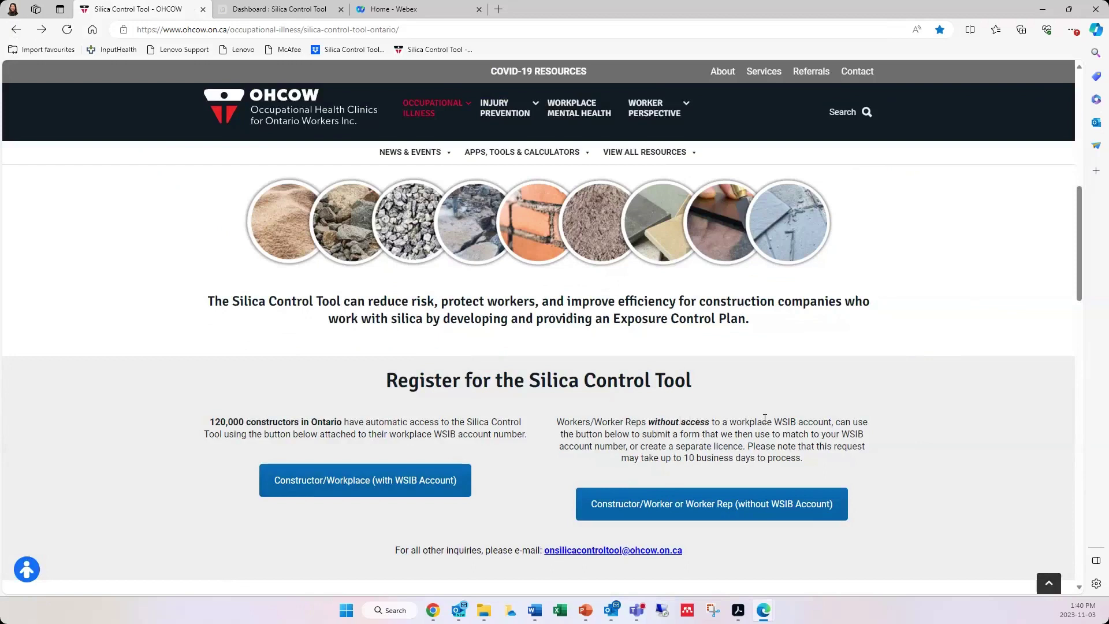
Review the registration page for constructors, workers or worker reps without a WSIB account, and return to the Silica Control Tool page
click(735, 504)
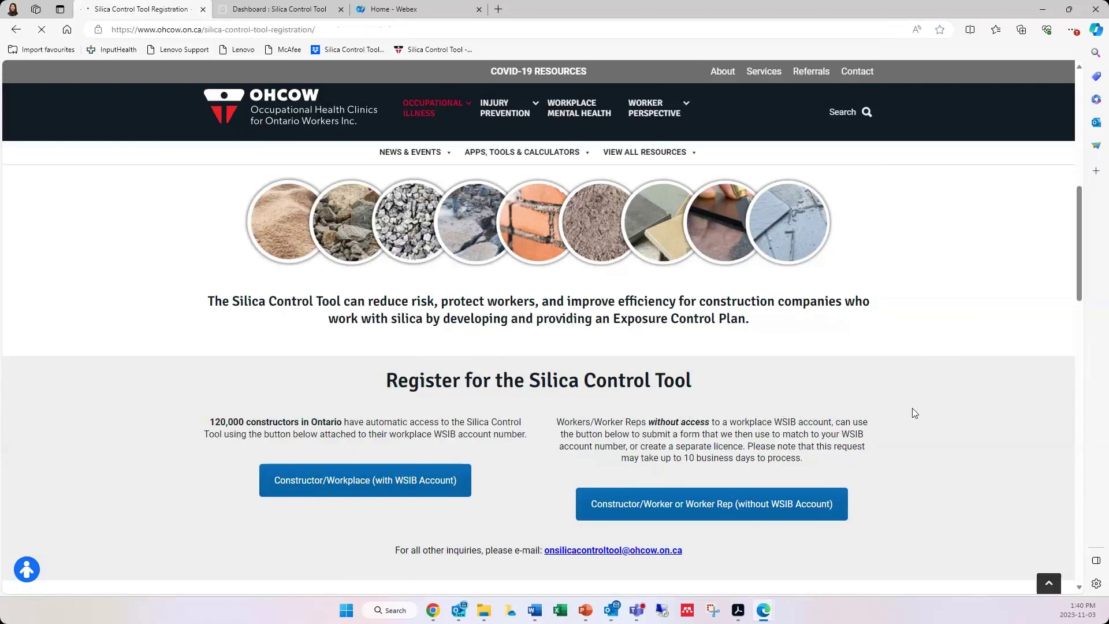
scroll(914, 413, down, 6)
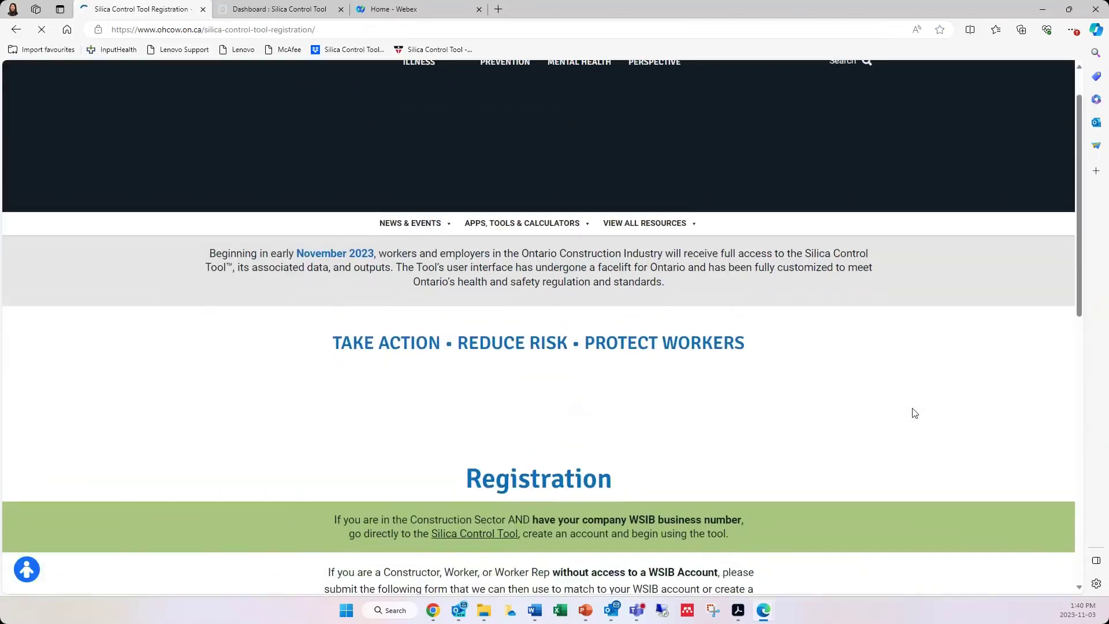
scroll(912, 412, up, 2)
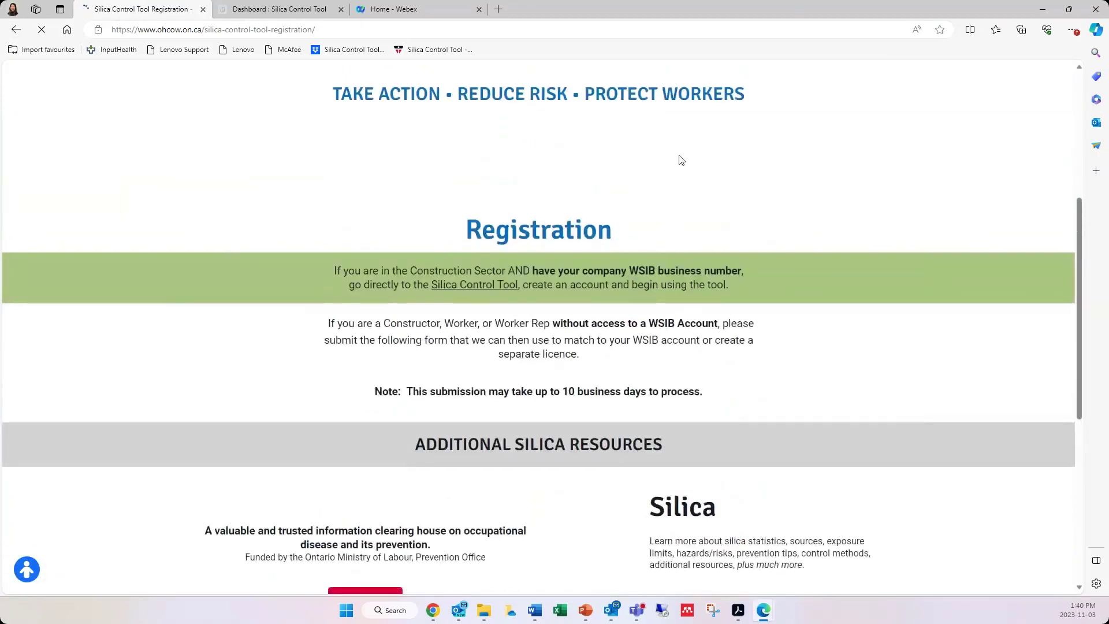
scroll(773, 319, up, 1)
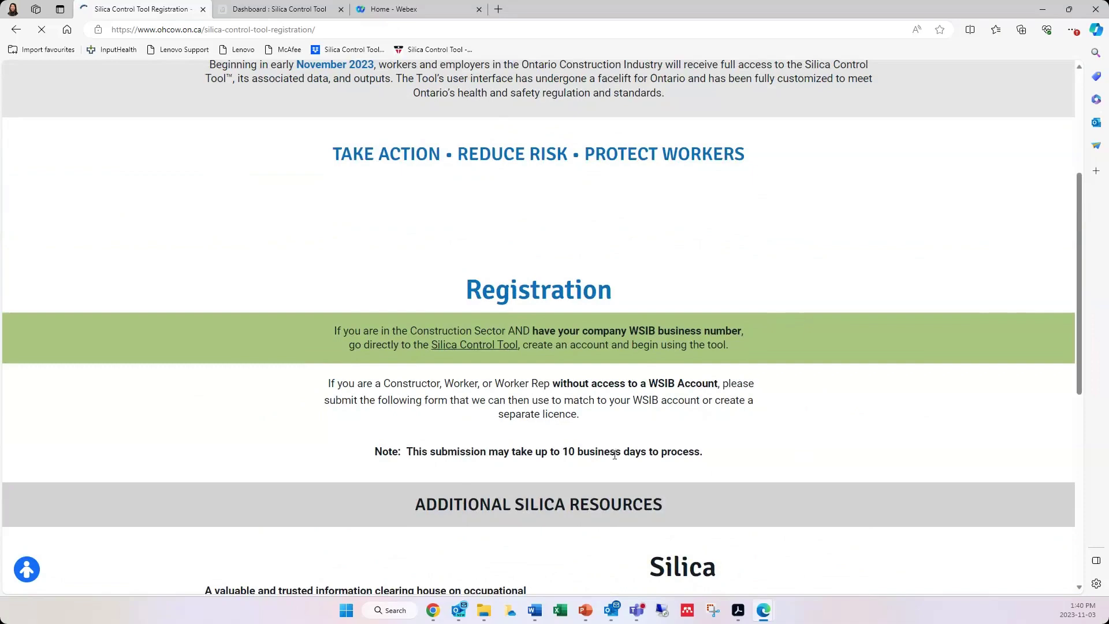
click(15, 29)
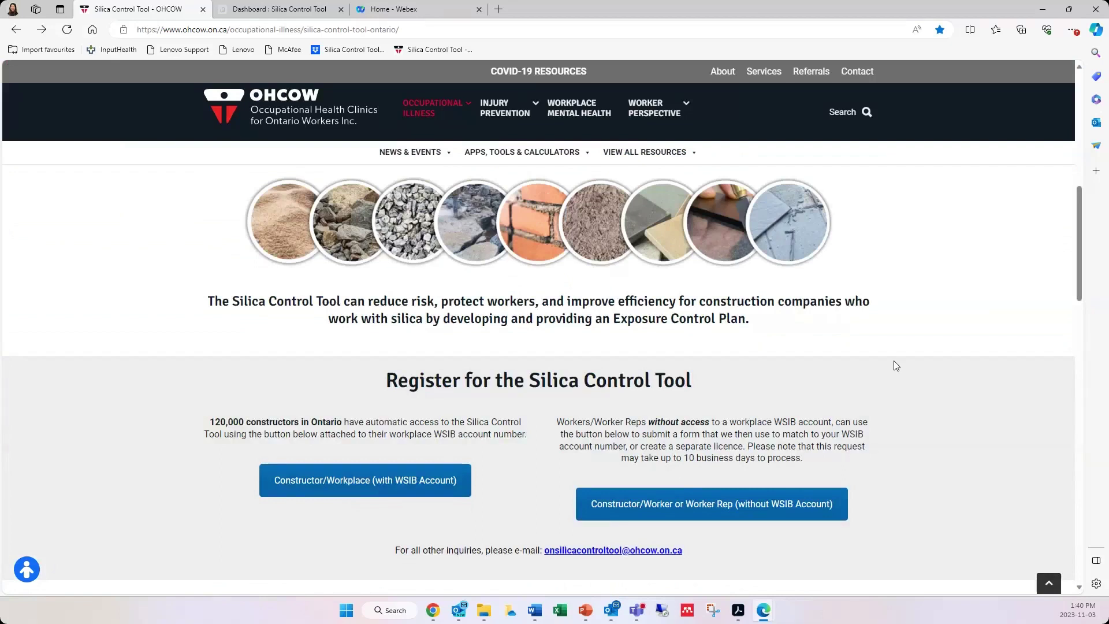
Open the Silica Control Tool for workplaces with a WSIB account and switch to its already open dashboard
click(362, 483)
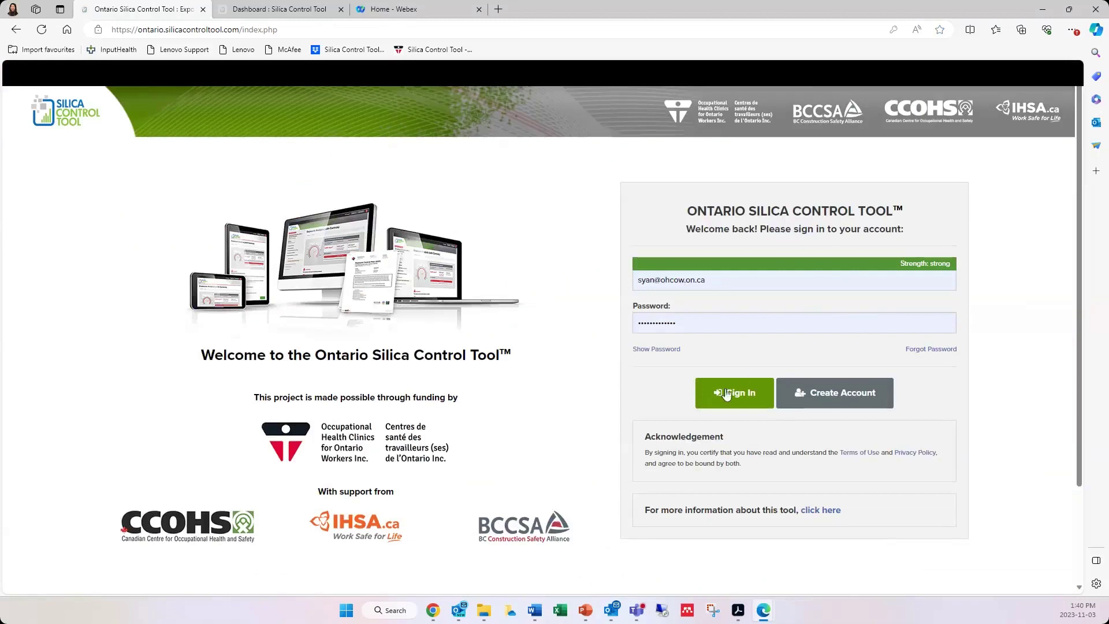
click(300, 14)
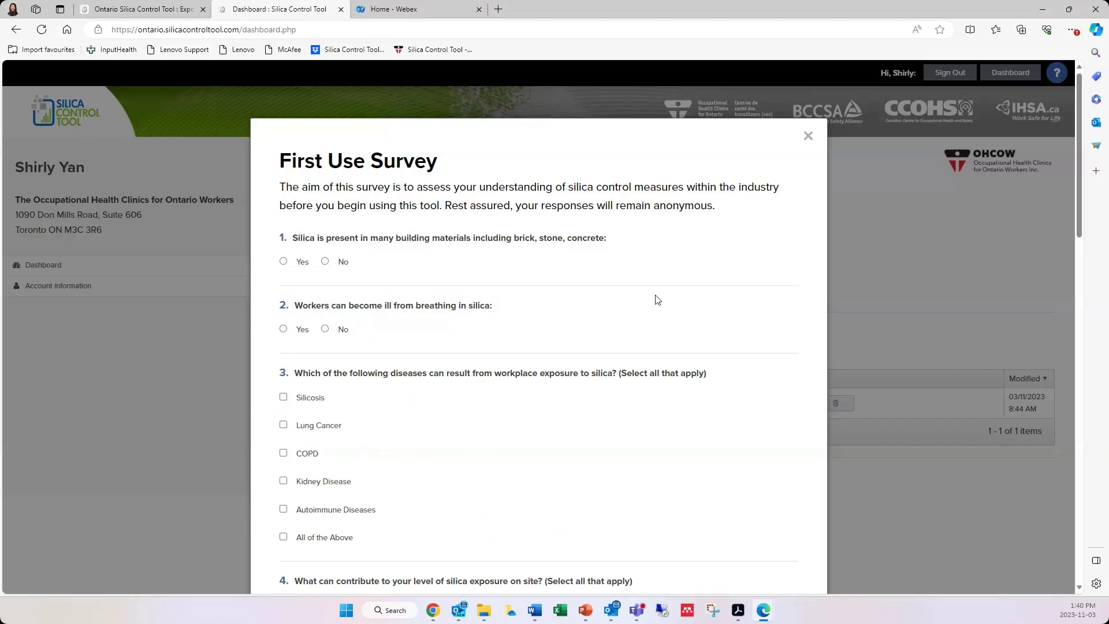
Read through the First Use Survey questions and dismiss the survey without submitting answers
scroll(670, 289, down, 8)
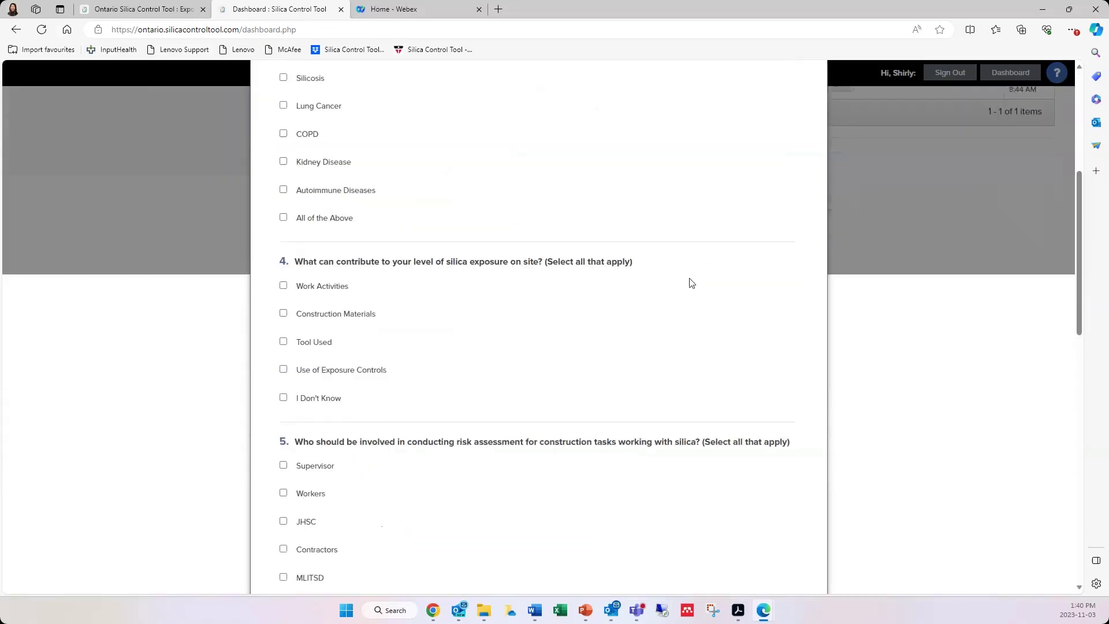
scroll(690, 283, down, 6)
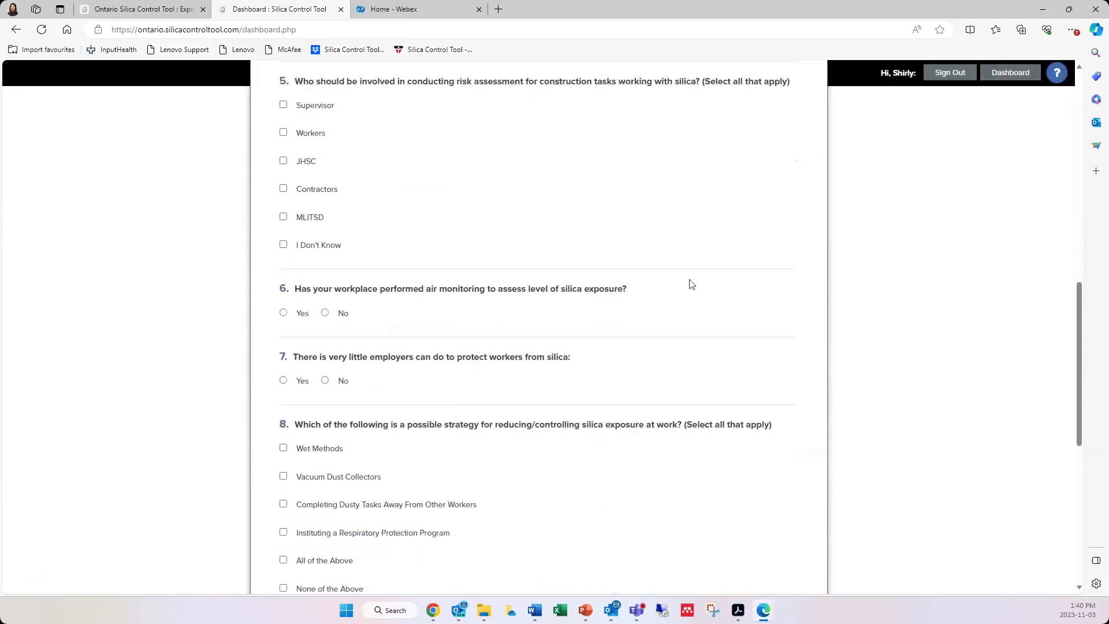
scroll(691, 285, down, 2)
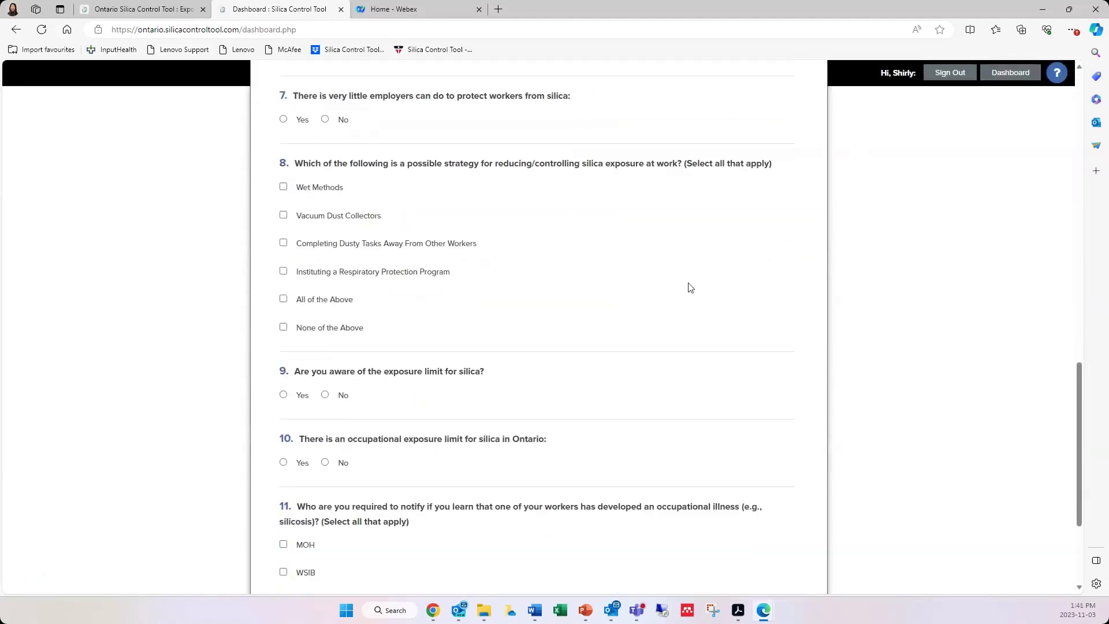
scroll(689, 295, down, 1)
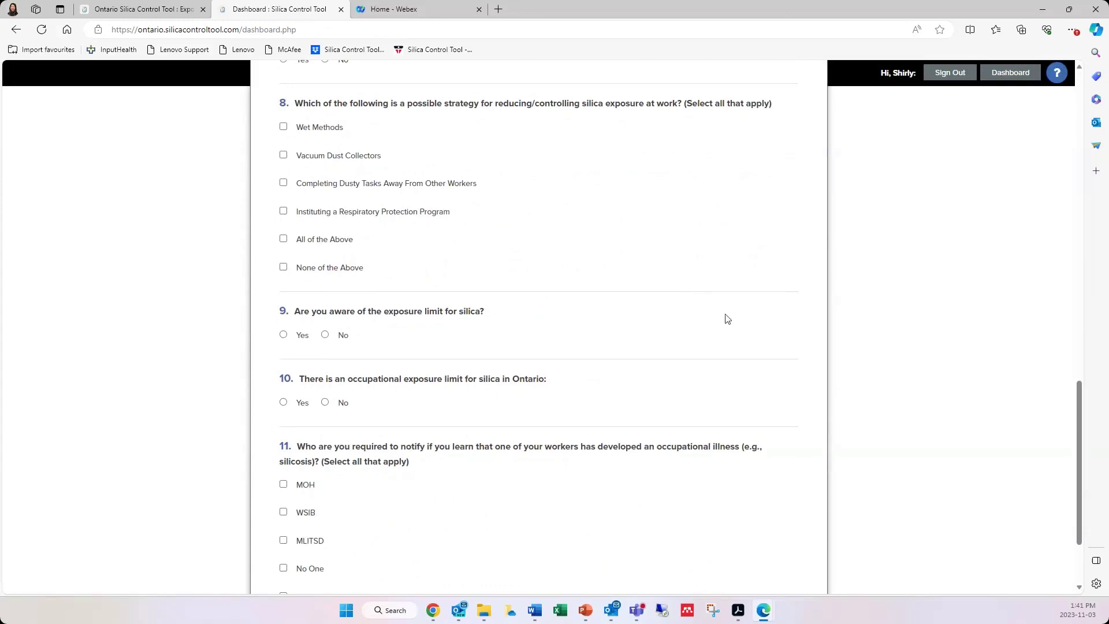
scroll(725, 318, down, 2)
scroll(727, 320, up, 1)
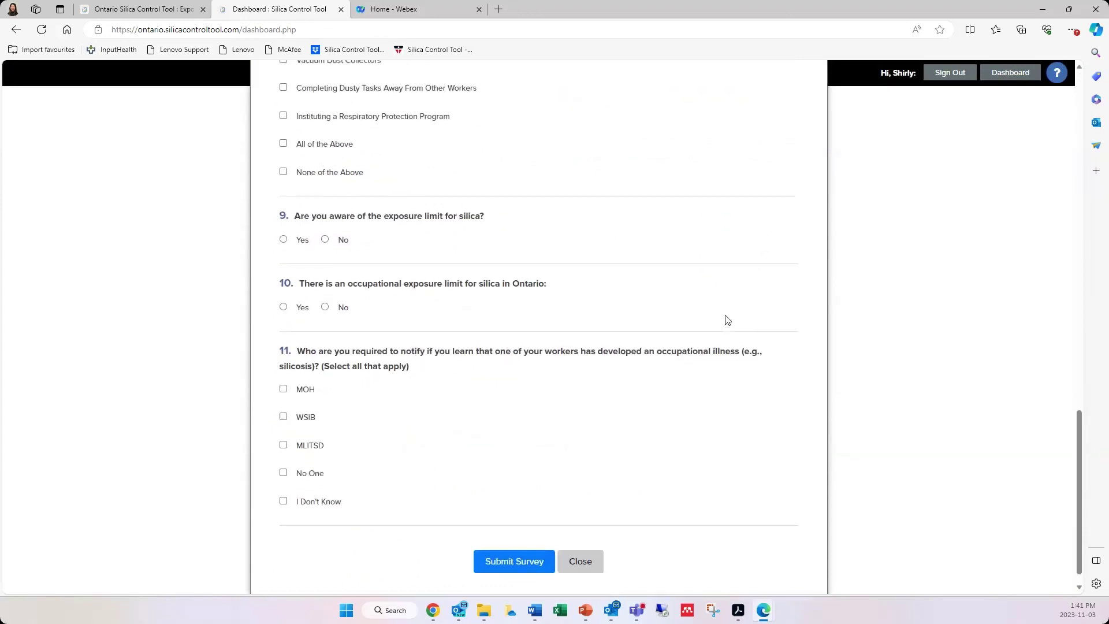
scroll(727, 320, up, 5)
scroll(727, 320, up, 3)
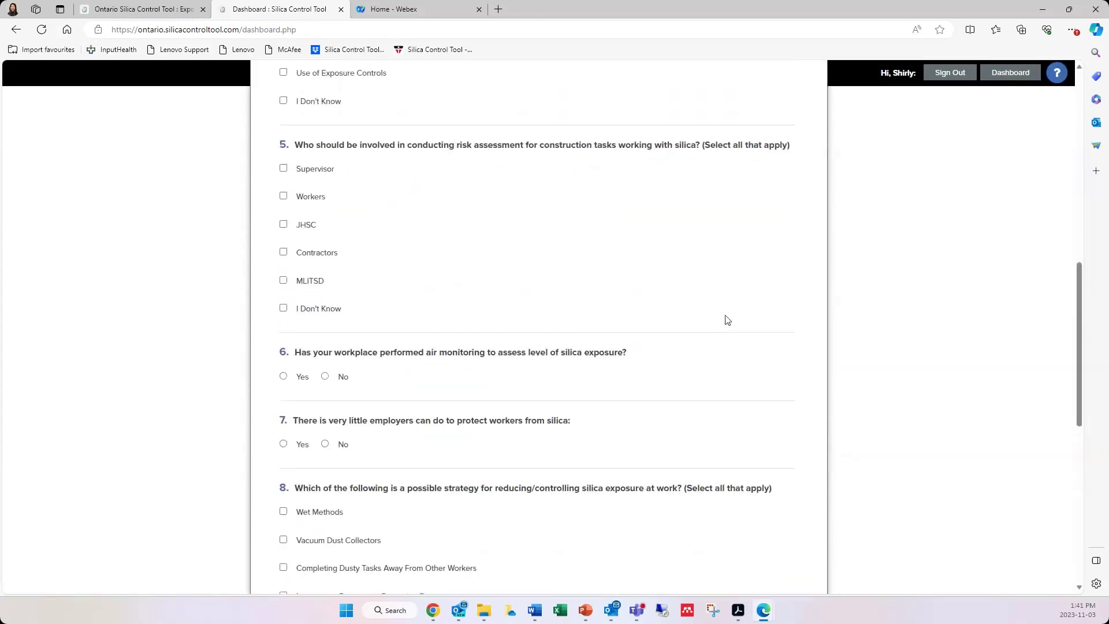
scroll(727, 320, up, 10)
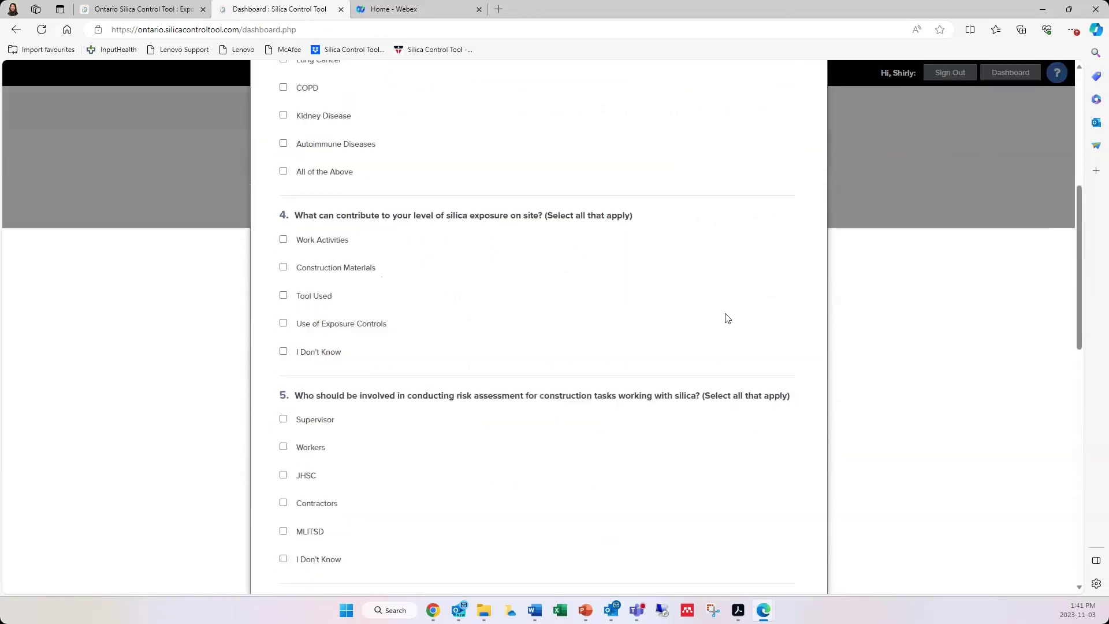
click(808, 136)
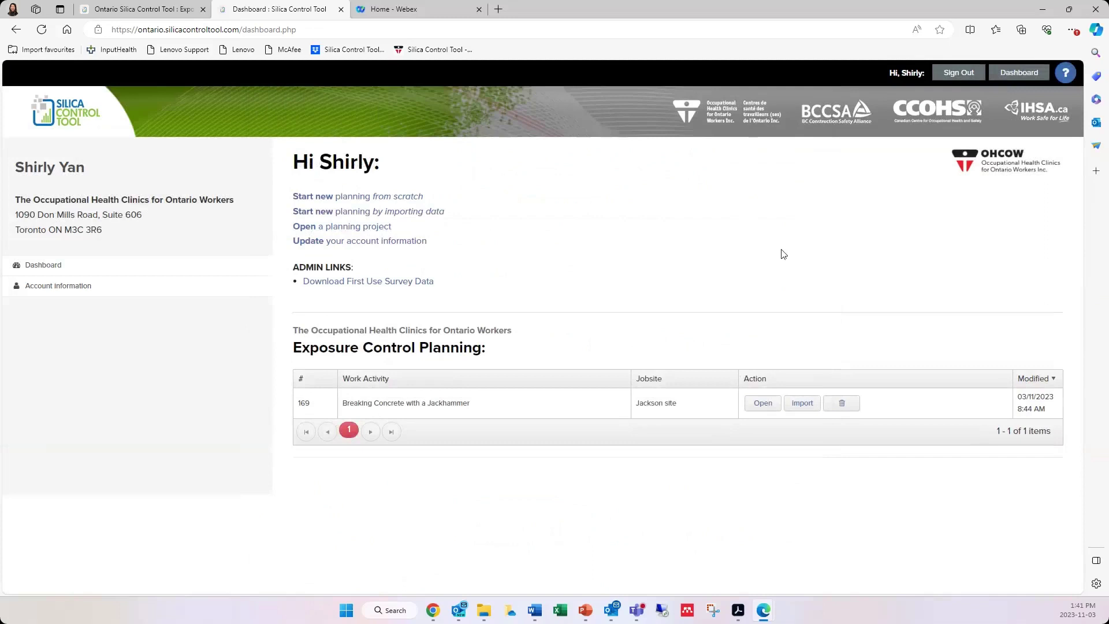
Open the Breaking Concrete with a Jackhammer project for Jackson site, signing in again with the saved credentials and dismissing the survey
click(760, 403)
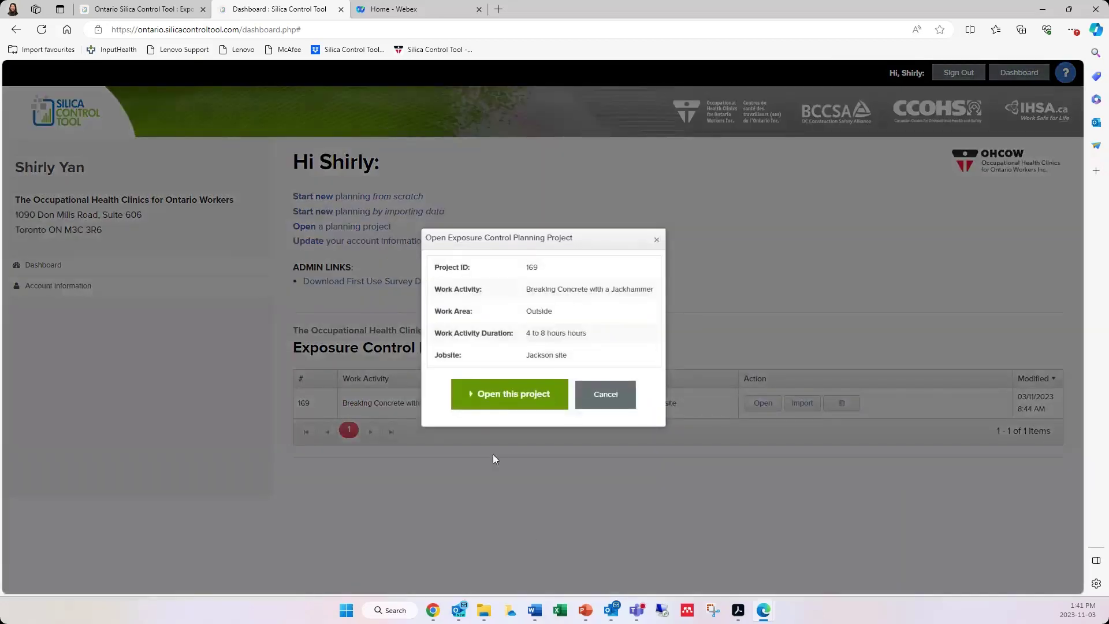
click(489, 397)
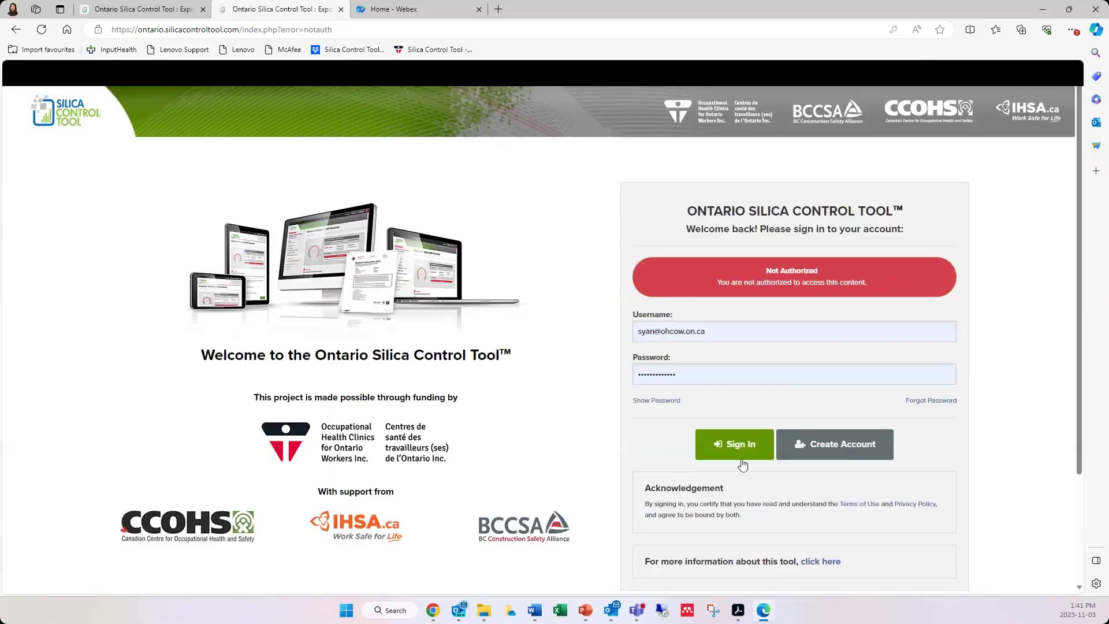
click(734, 443)
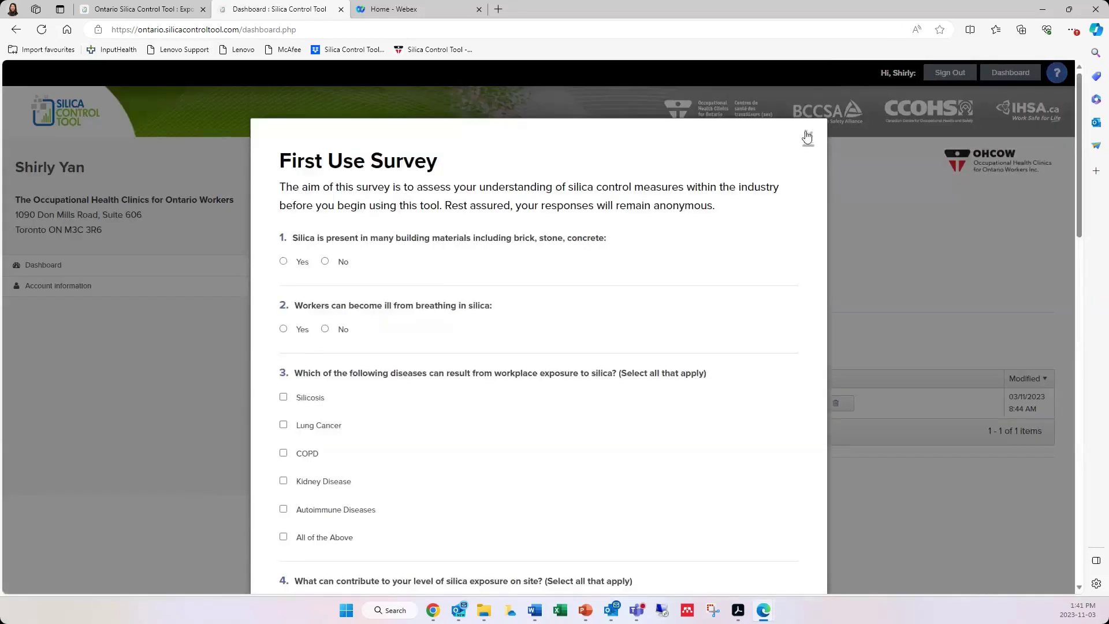
click(808, 136)
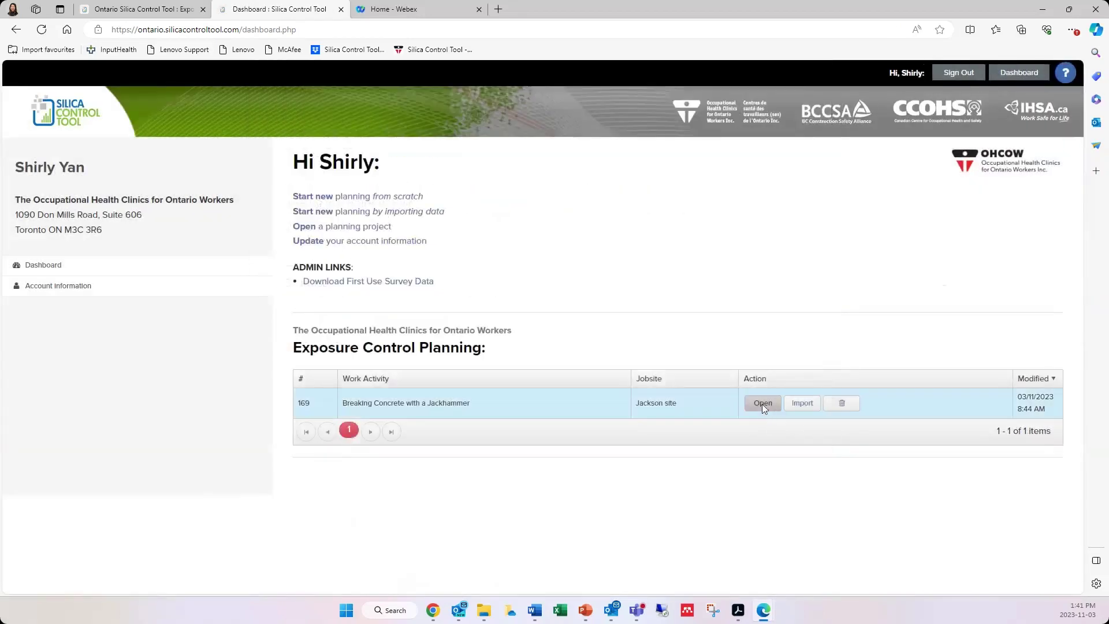
click(761, 403)
click(526, 408)
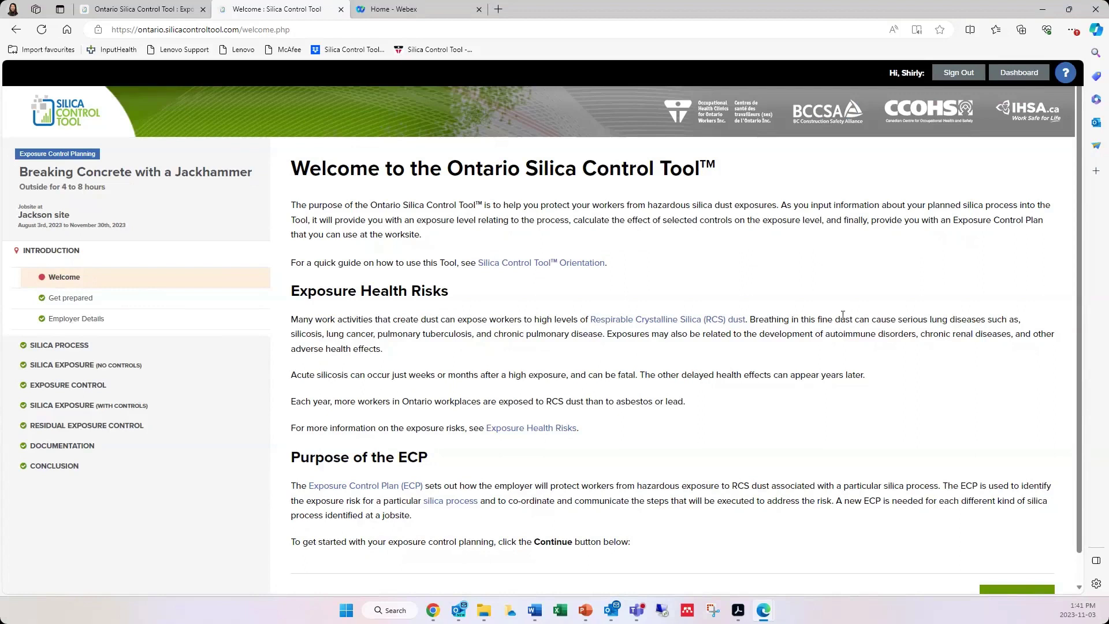
Read the help article on Respirable Crystalline Silica (RCS) dust and close it
click(688, 324)
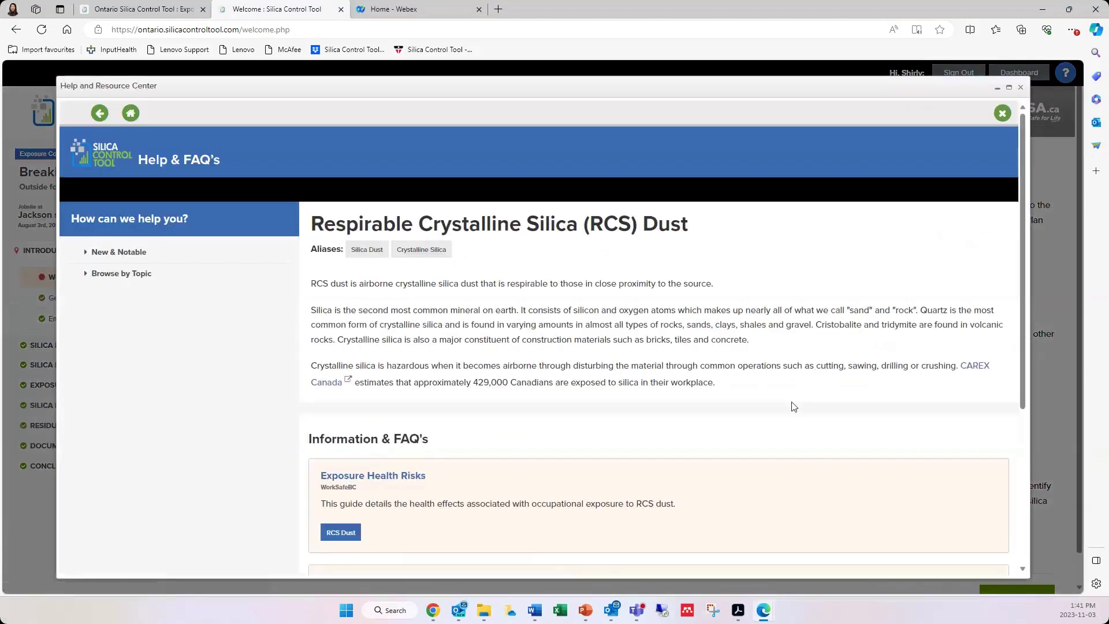
scroll(792, 403, down, 3)
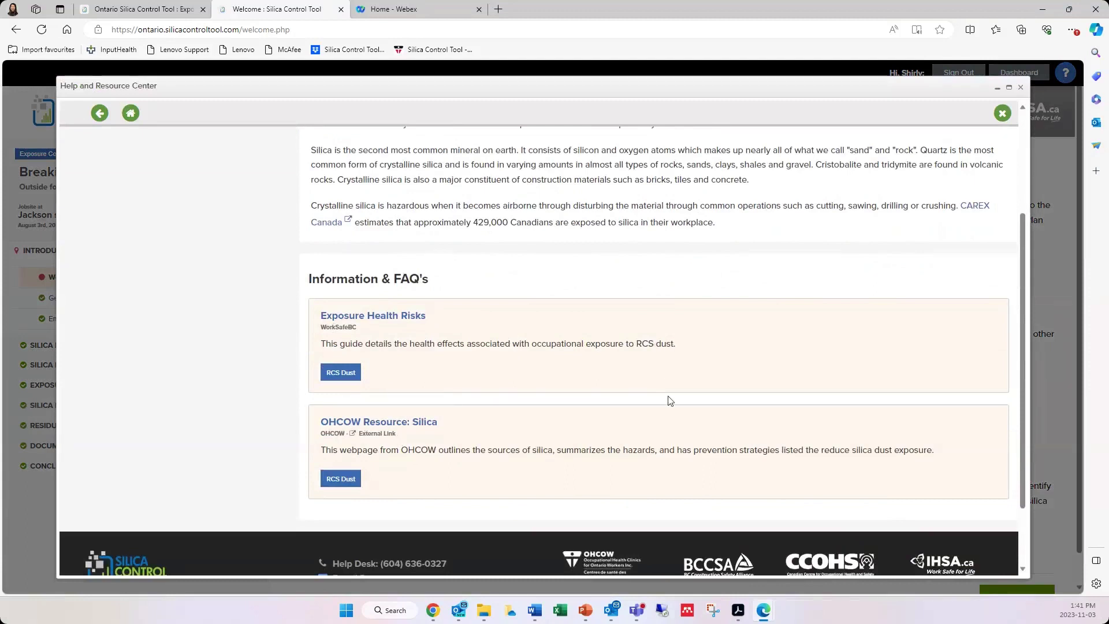
click(1005, 115)
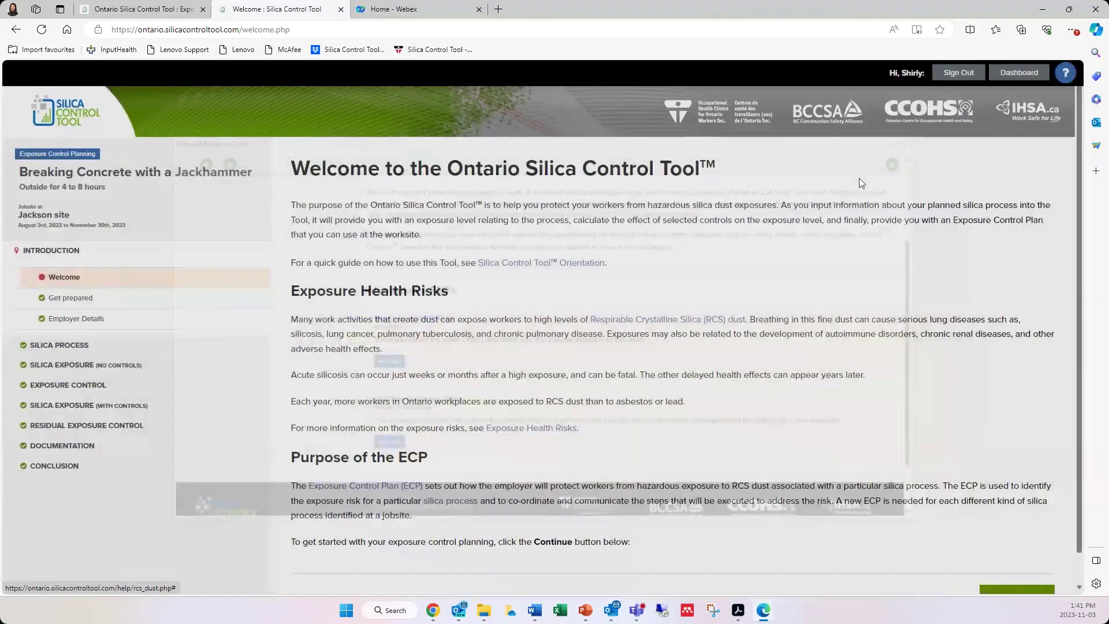
Examine the Exposure Health Risks help article, including its video, predicted silicosis risks and silicosis types, and close it
scroll(803, 293, down, 1)
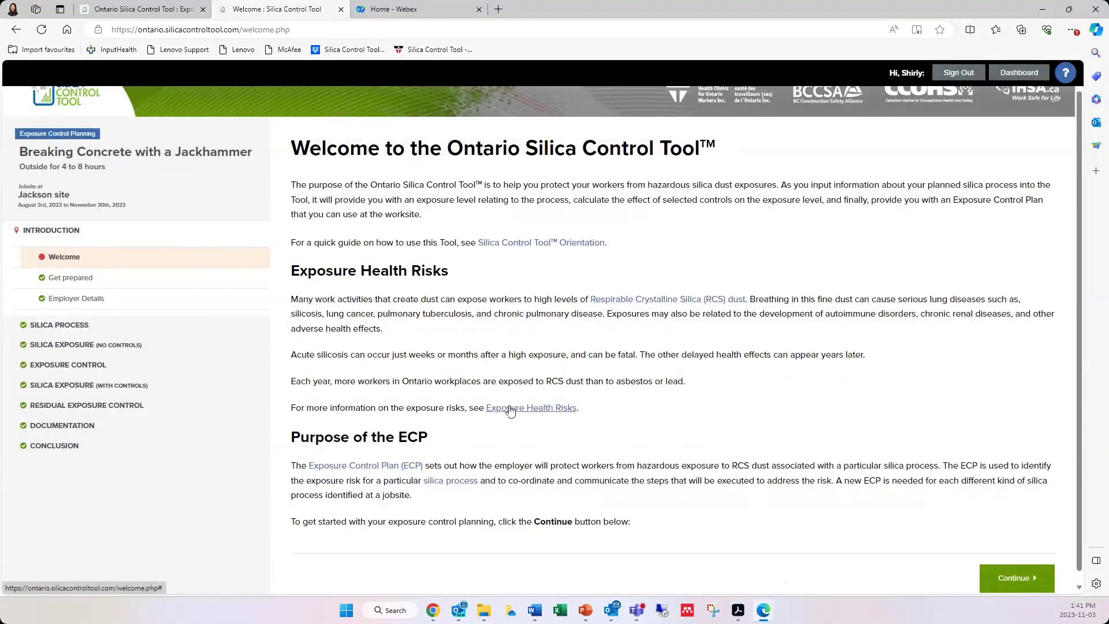
click(510, 409)
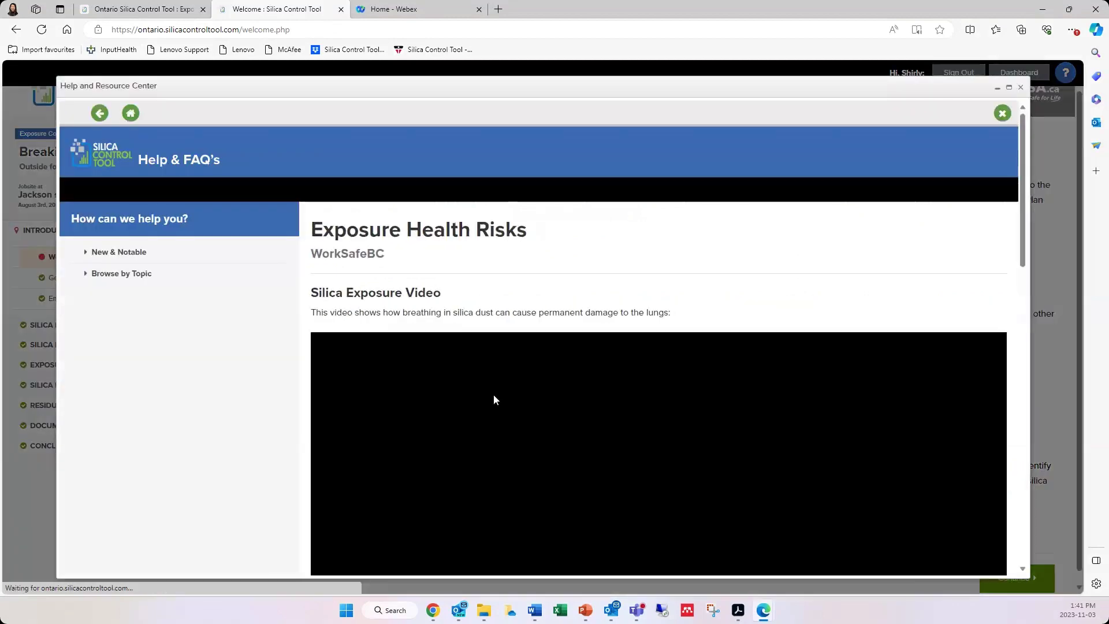
scroll(849, 394, down, 1)
scroll(810, 322, down, 4)
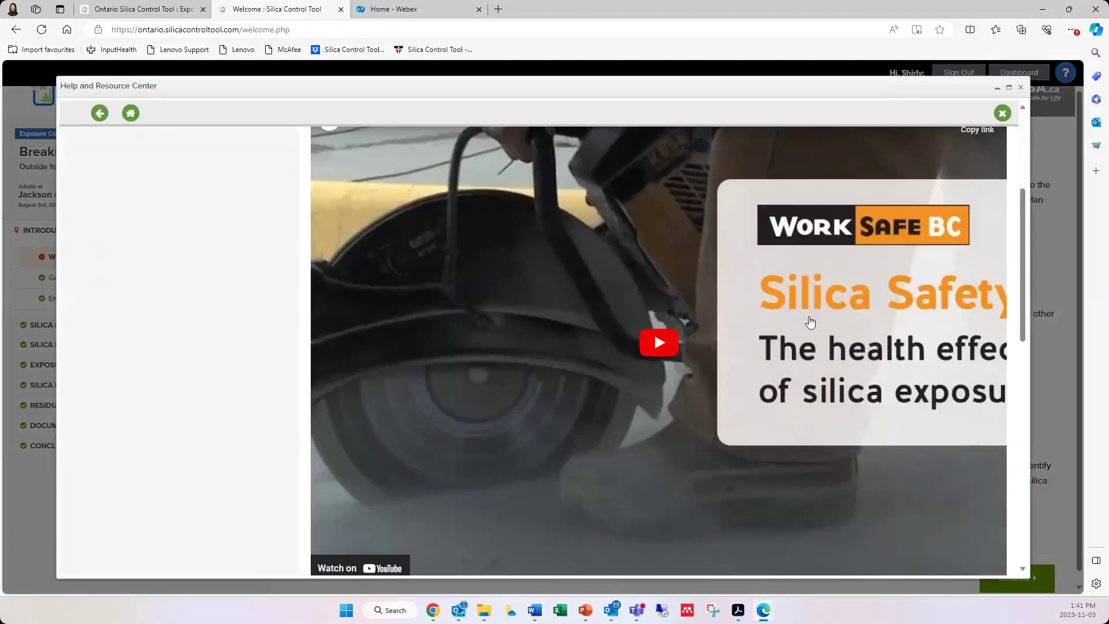
scroll(810, 322, down, 3)
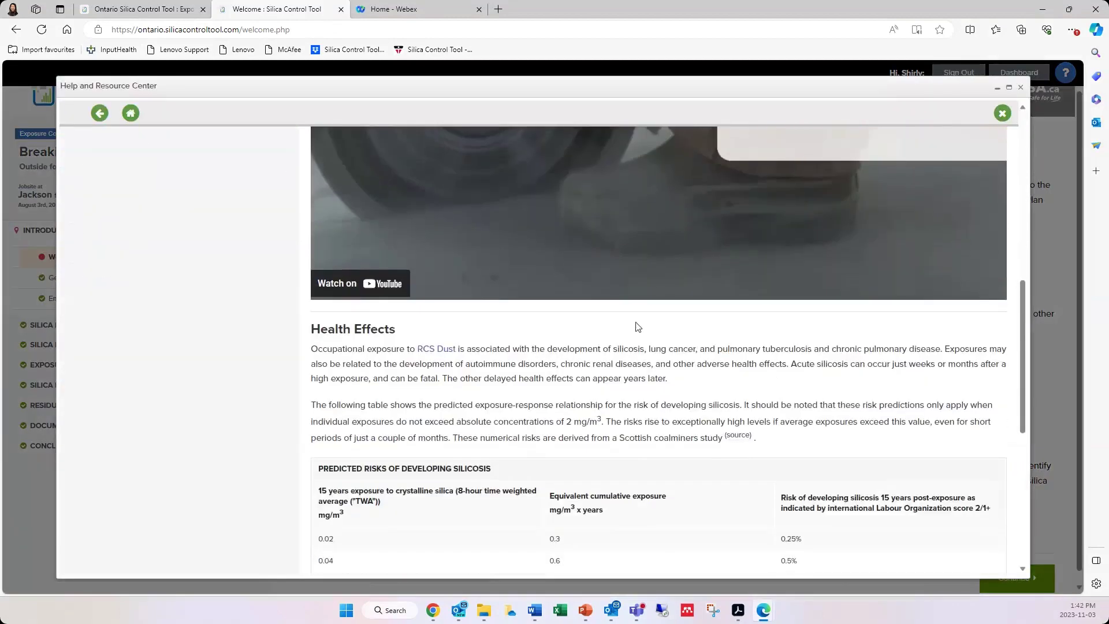
scroll(1018, 433, down, 2)
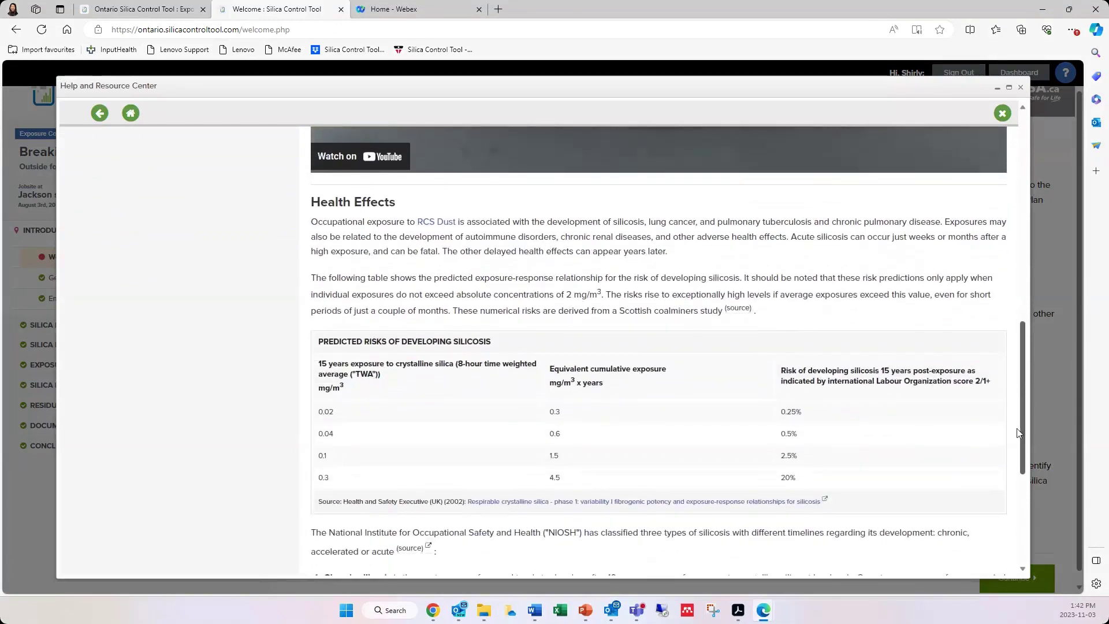
scroll(1018, 433, down, 3)
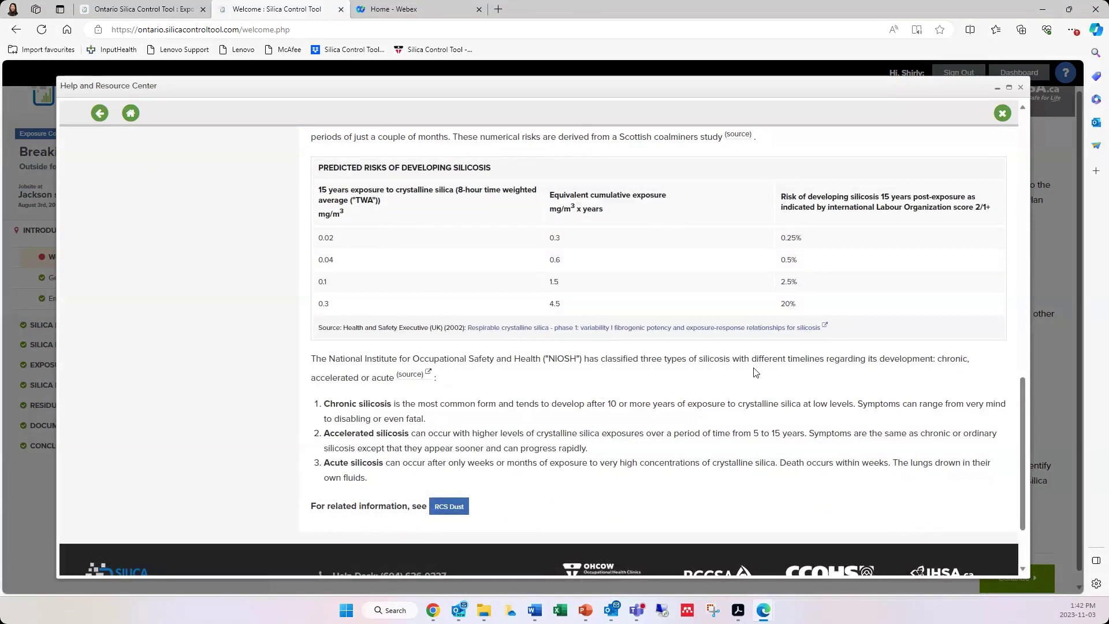
click(1020, 87)
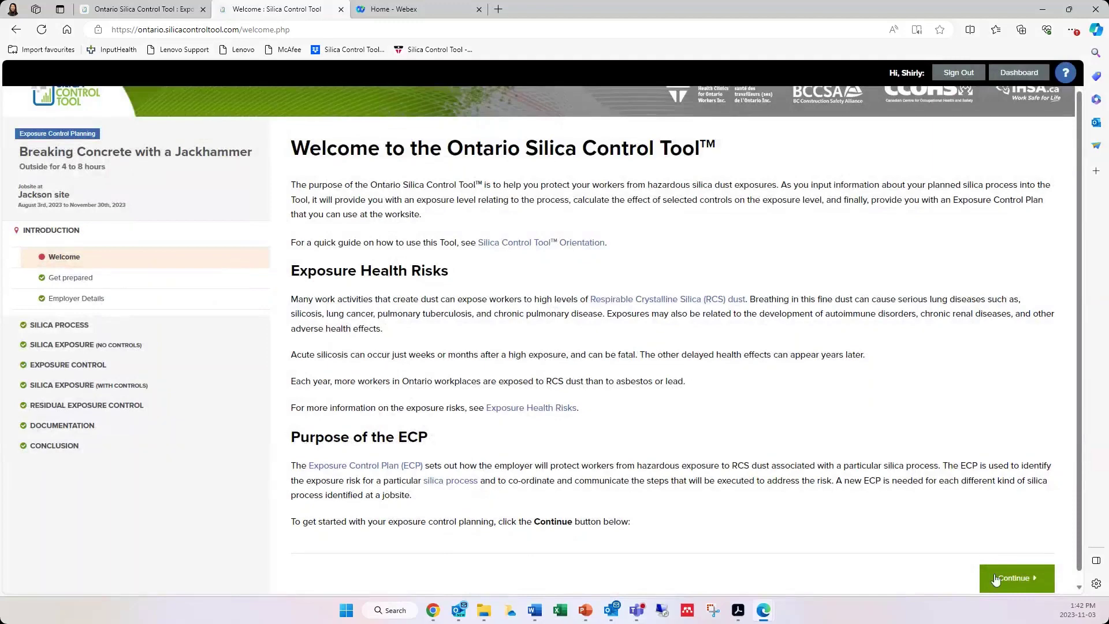
Advance through the introduction and Employer Details pages to the Silica Process section's Jobsite Details without editing anything
click(997, 578)
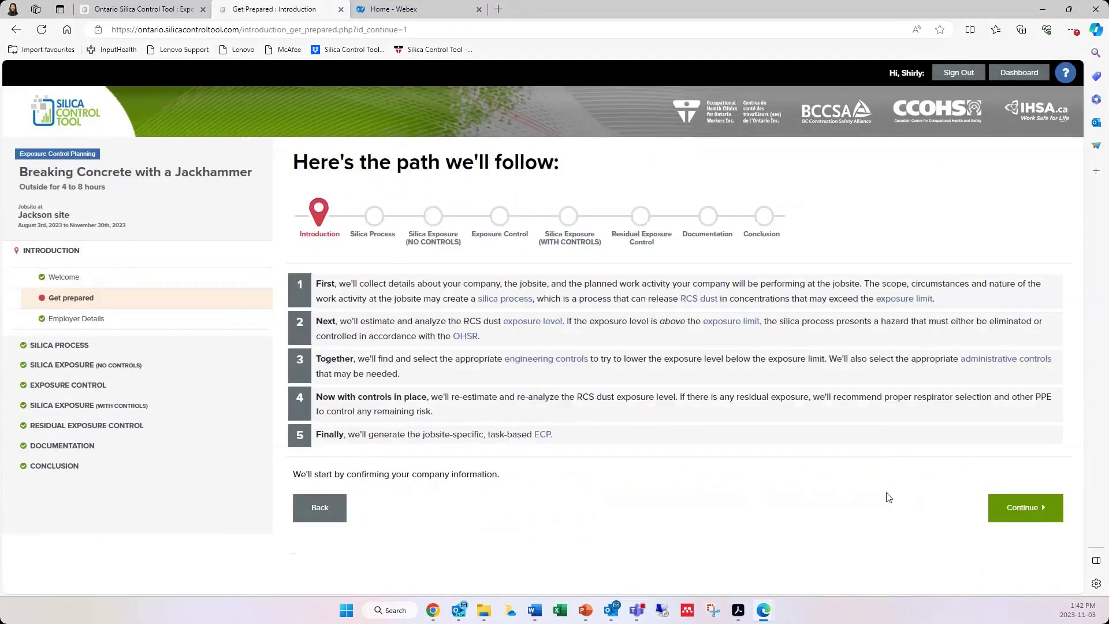
click(1011, 508)
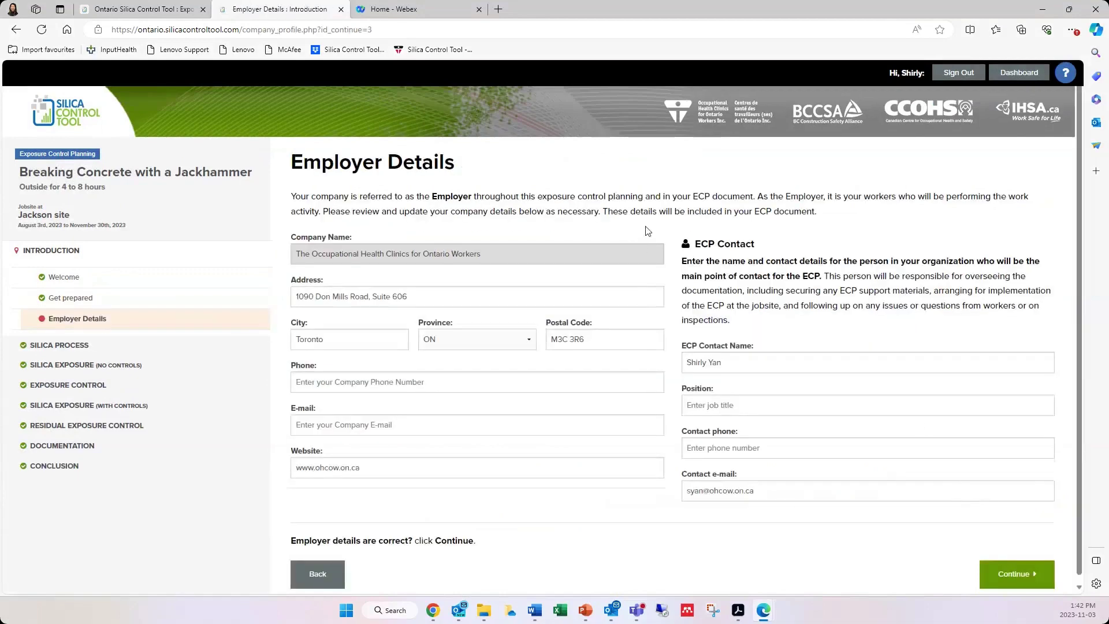
click(1022, 574)
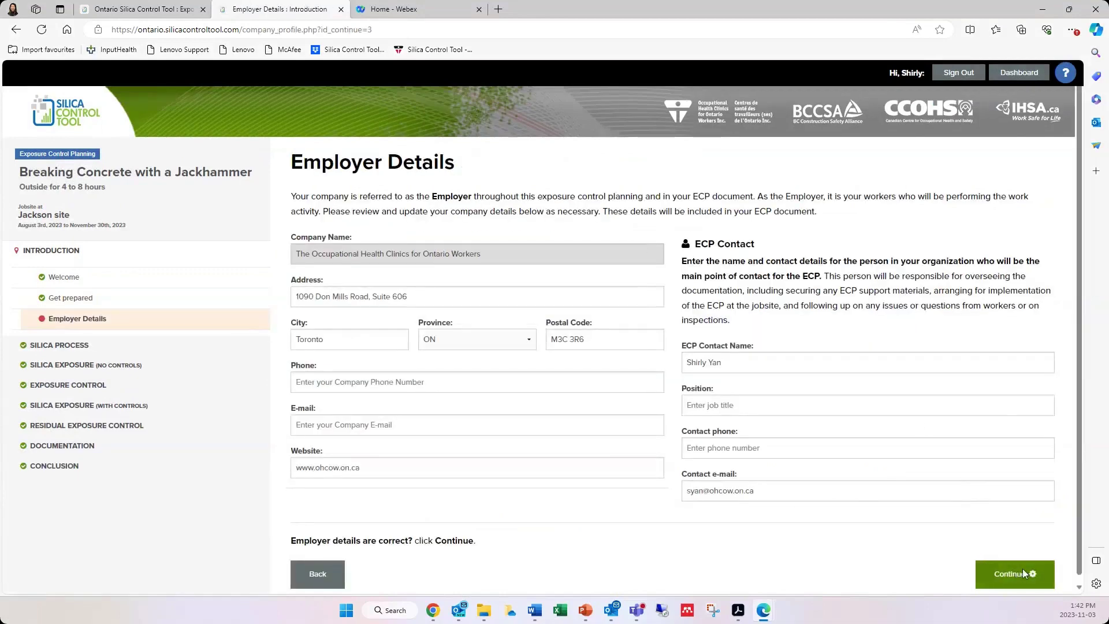
click(1014, 417)
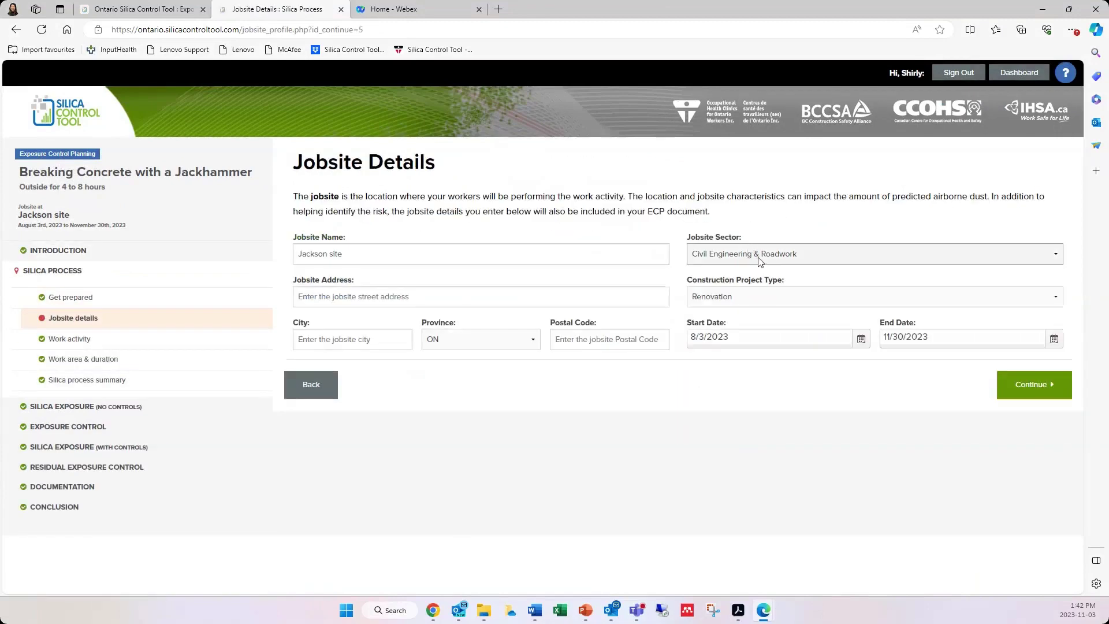
Set the jobsite sector to Civil Engineering & Roadwork and the construction project type to Renovation, and continue to Work Activity
click(760, 262)
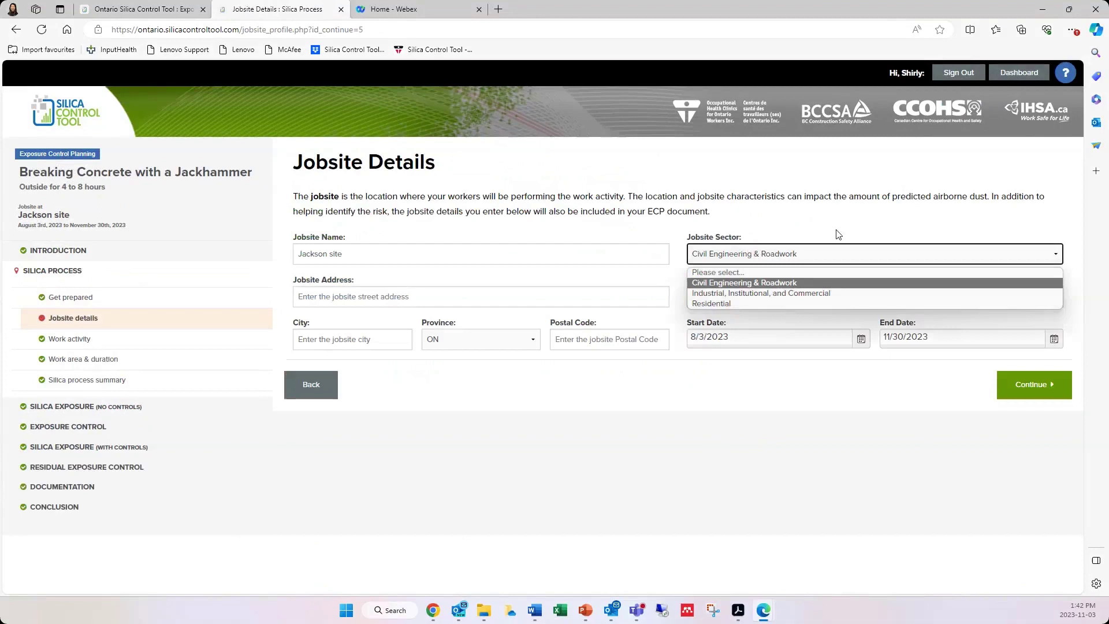
click(837, 283)
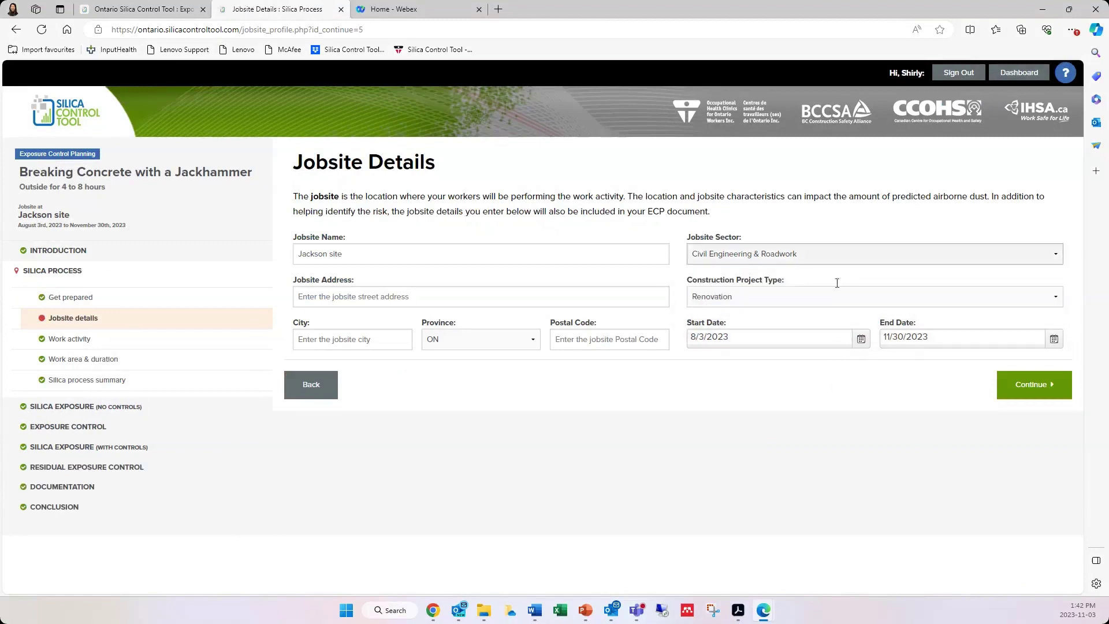
click(776, 302)
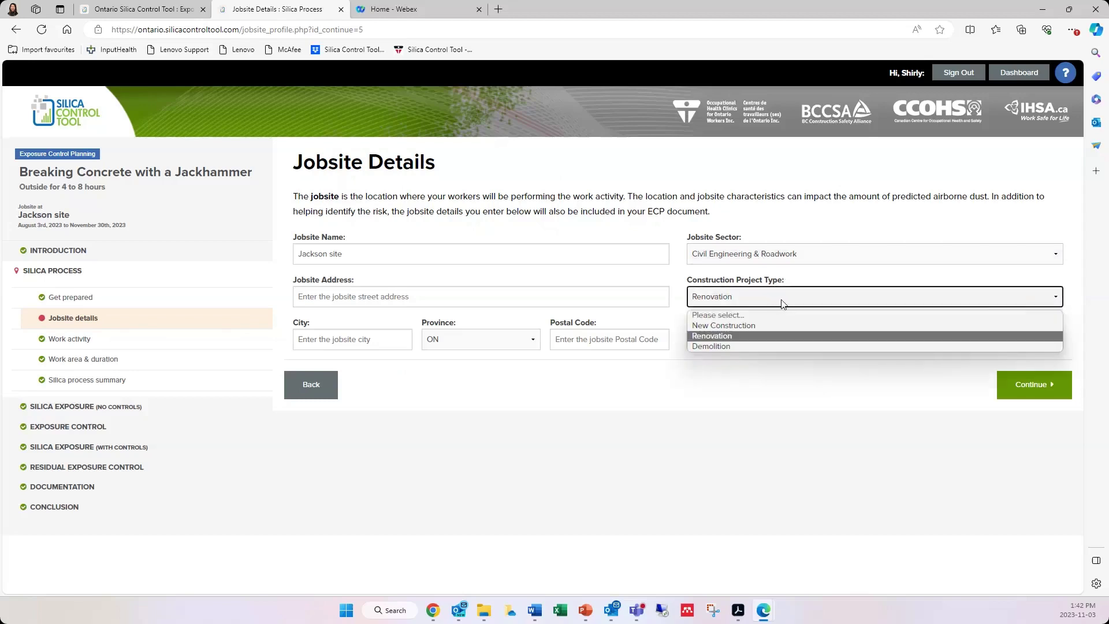
click(801, 340)
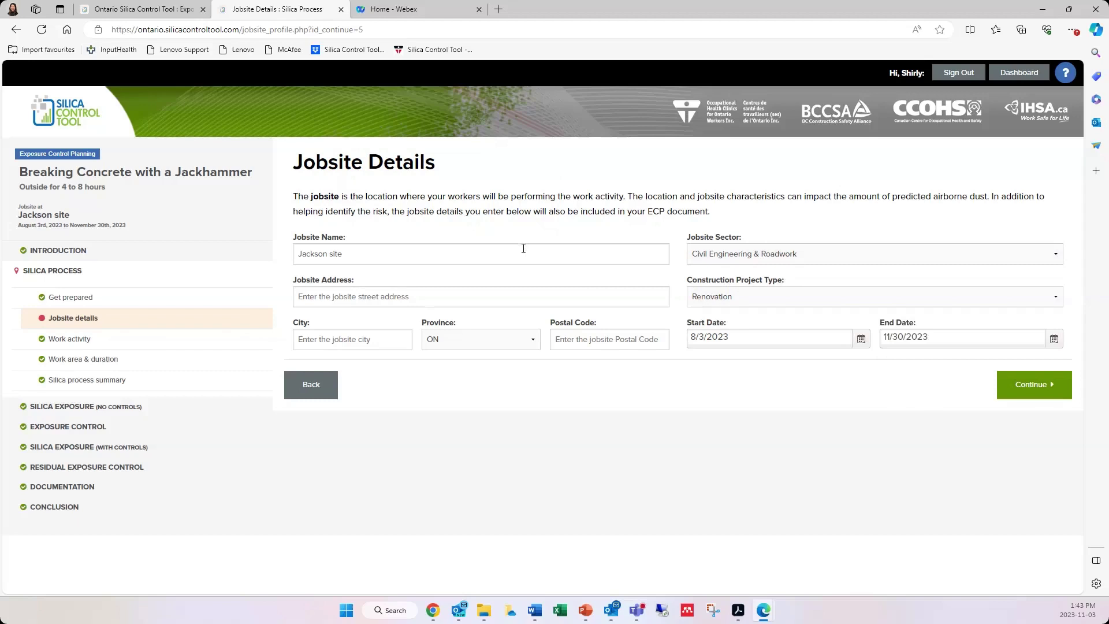
click(1019, 397)
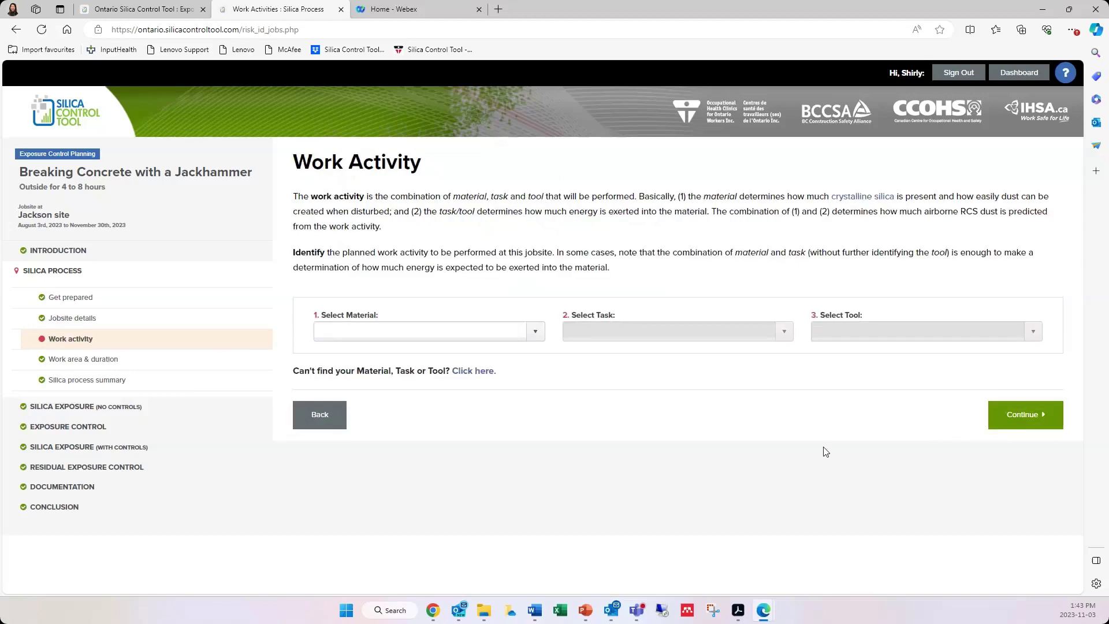
Define the work activity with Concrete as the material, Breaking (Jackhammer) as the task and Jackhammer as the tool
click(527, 329)
drag(541, 364, 540, 423)
click(606, 406)
click(536, 335)
drag(537, 366, 538, 379)
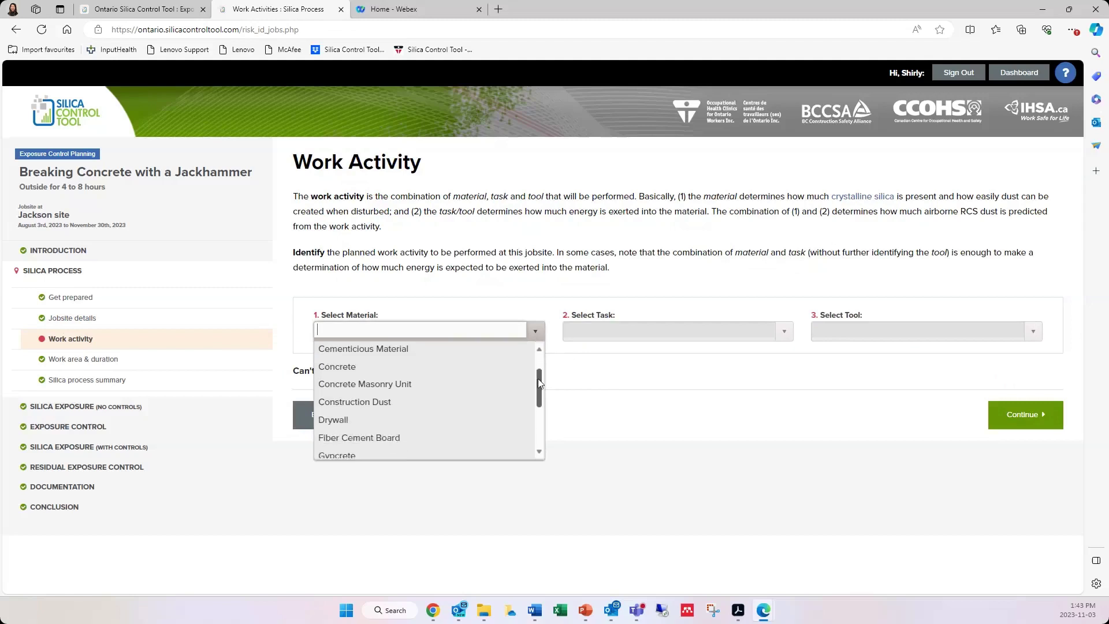
click(504, 365)
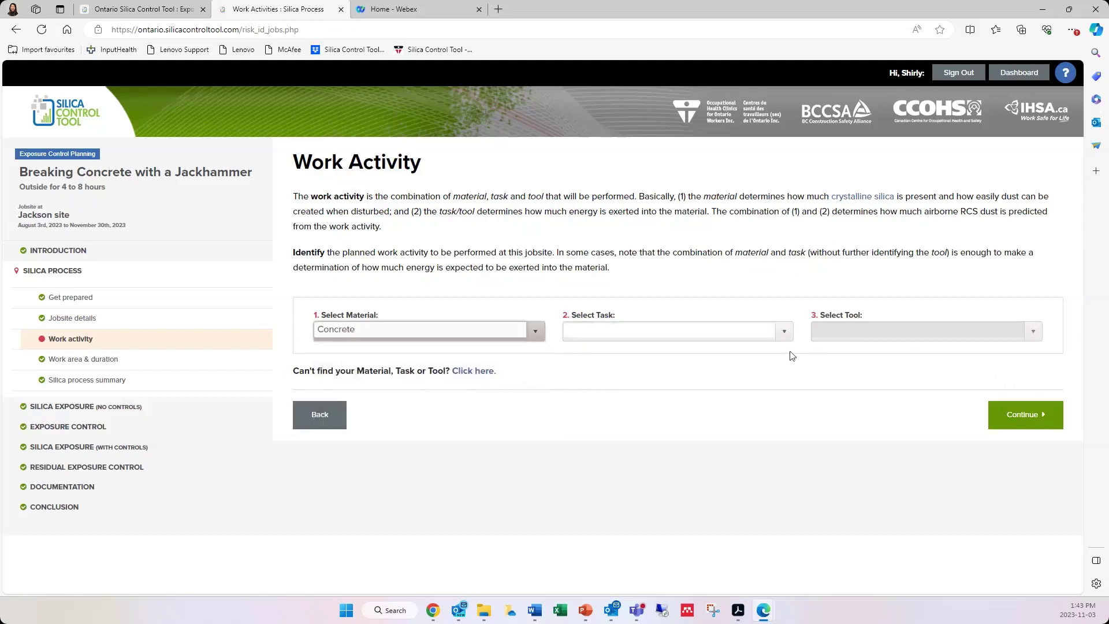
click(784, 333)
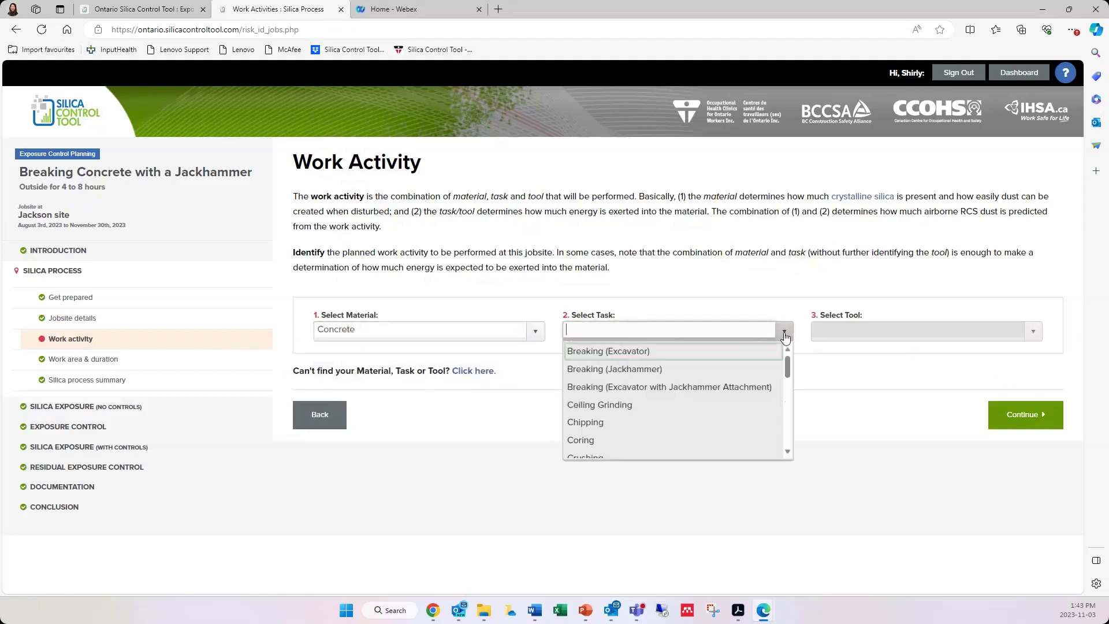
click(757, 369)
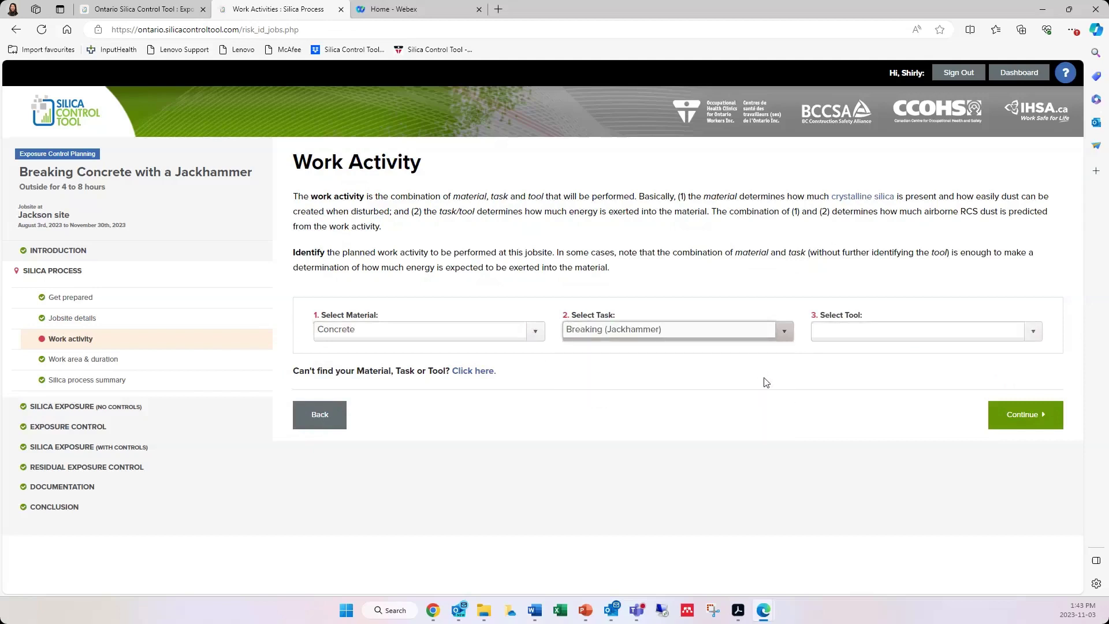
click(908, 330)
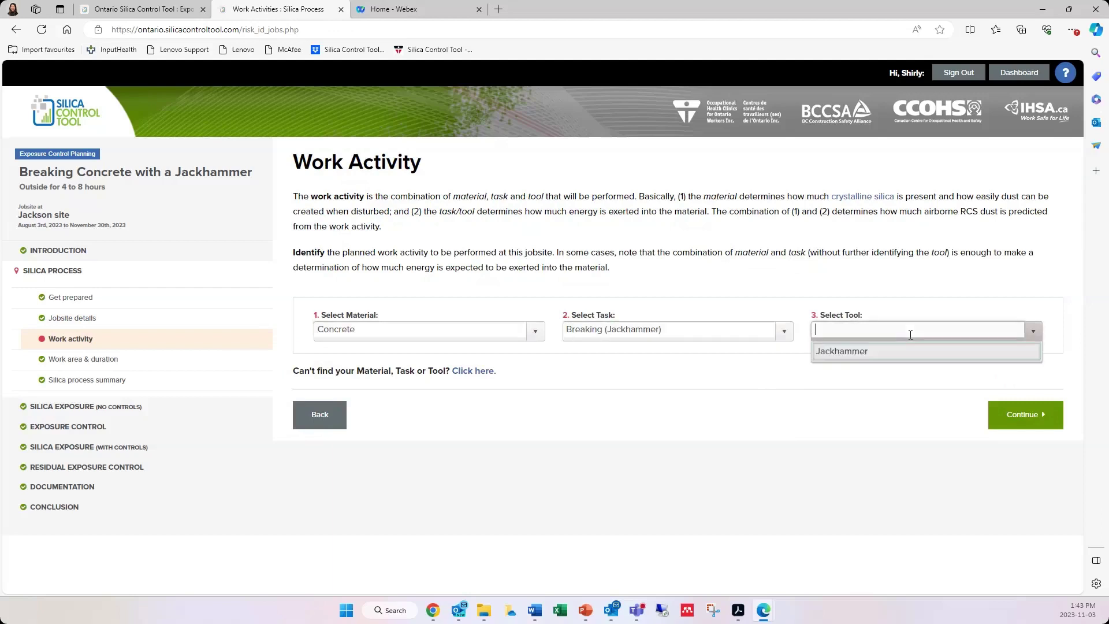
click(900, 350)
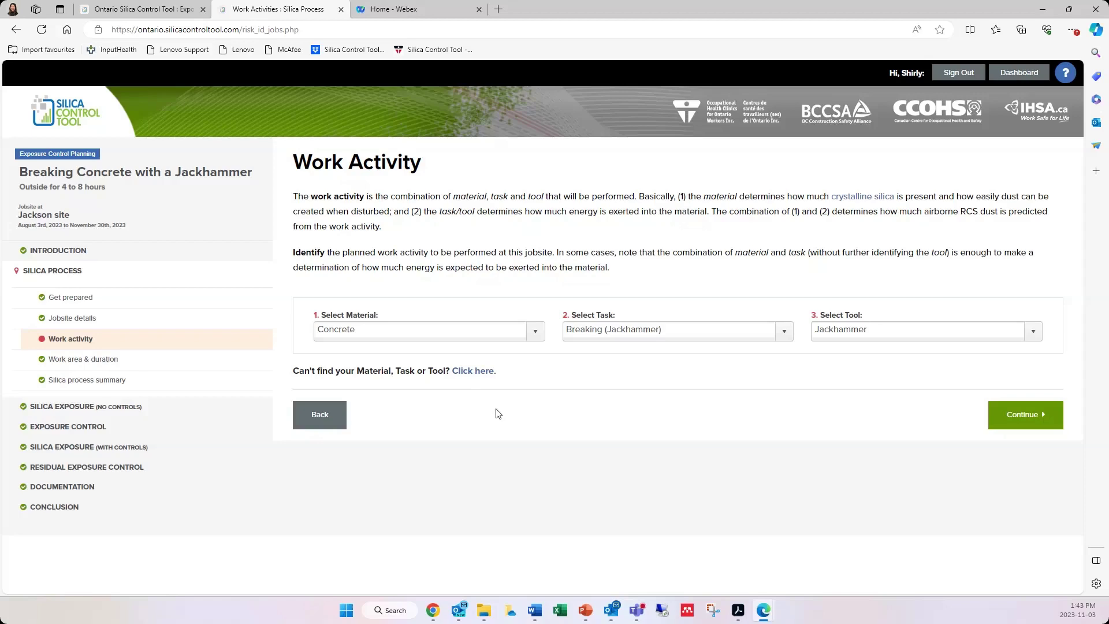
Examine the help article for missing materials, tasks or tools, including its request form, and close it
click(476, 373)
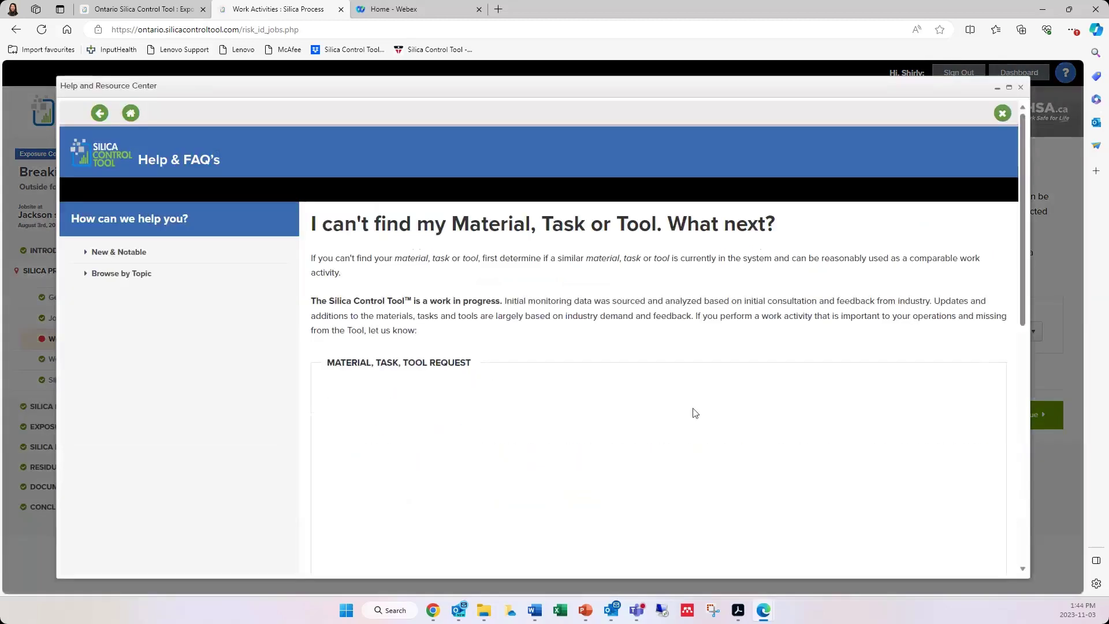
scroll(751, 407, down, 2)
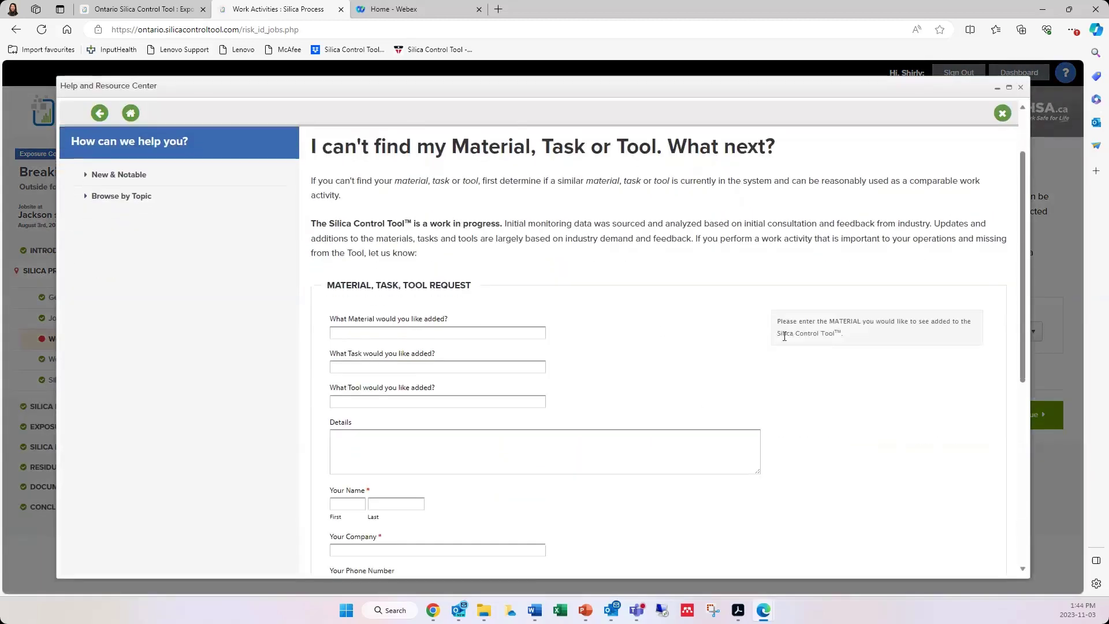
scroll(869, 417, down, 1)
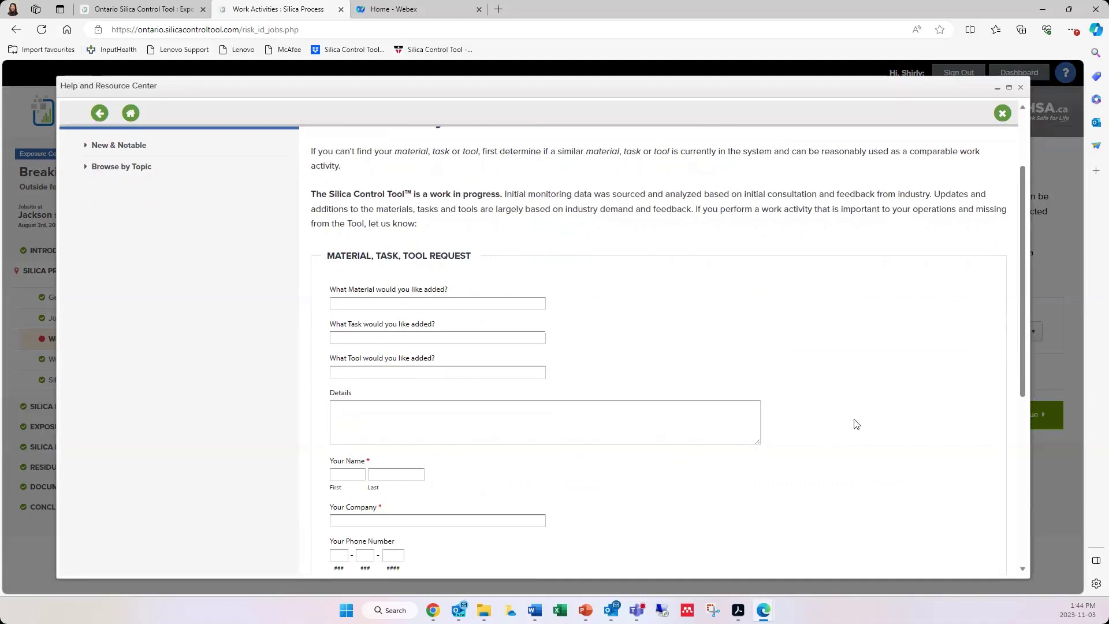
scroll(856, 424, down, 1)
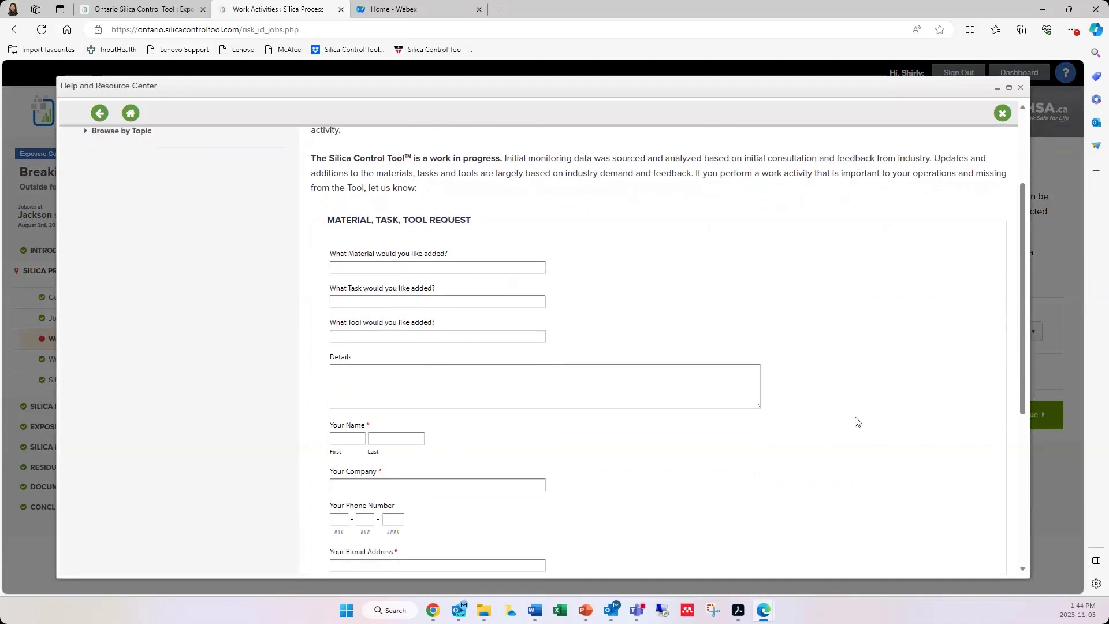
scroll(856, 421, down, 2)
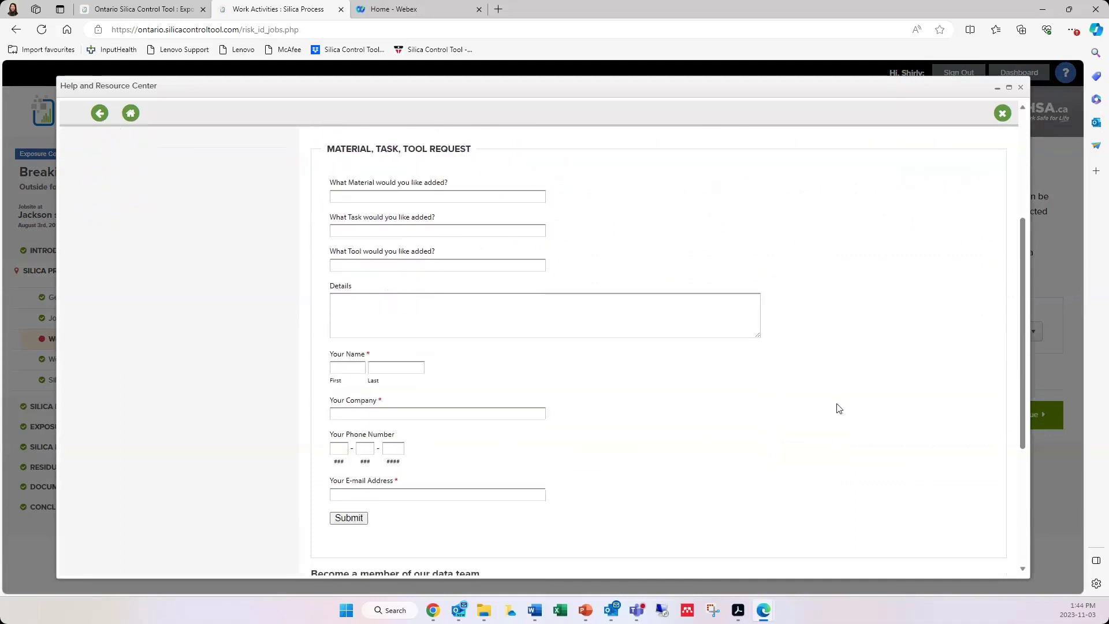
scroll(836, 407, down, 3)
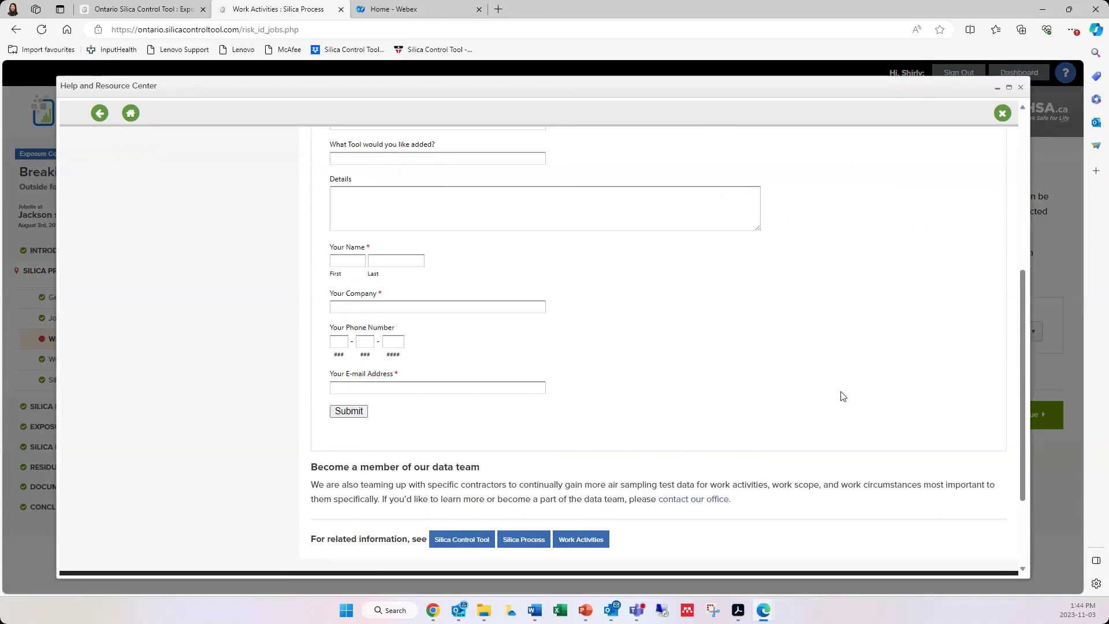
click(1003, 114)
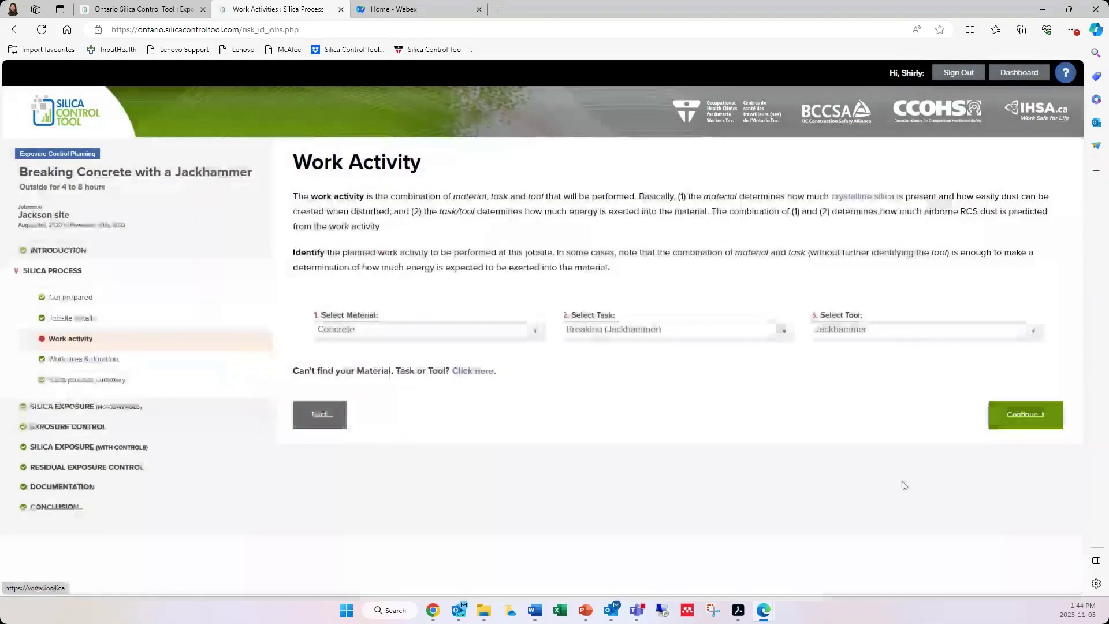
Continue to Work Area & Duration, set the area to Outside and duration to 4 to 8 hours, and proceed to the Silica Process Summary
click(1016, 421)
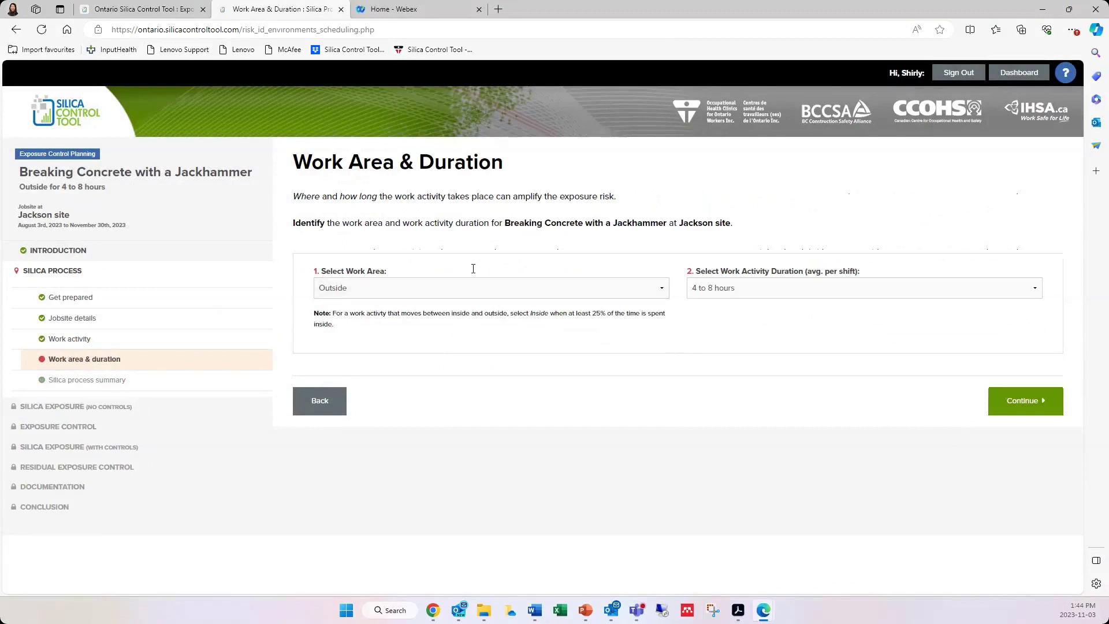
click(564, 293)
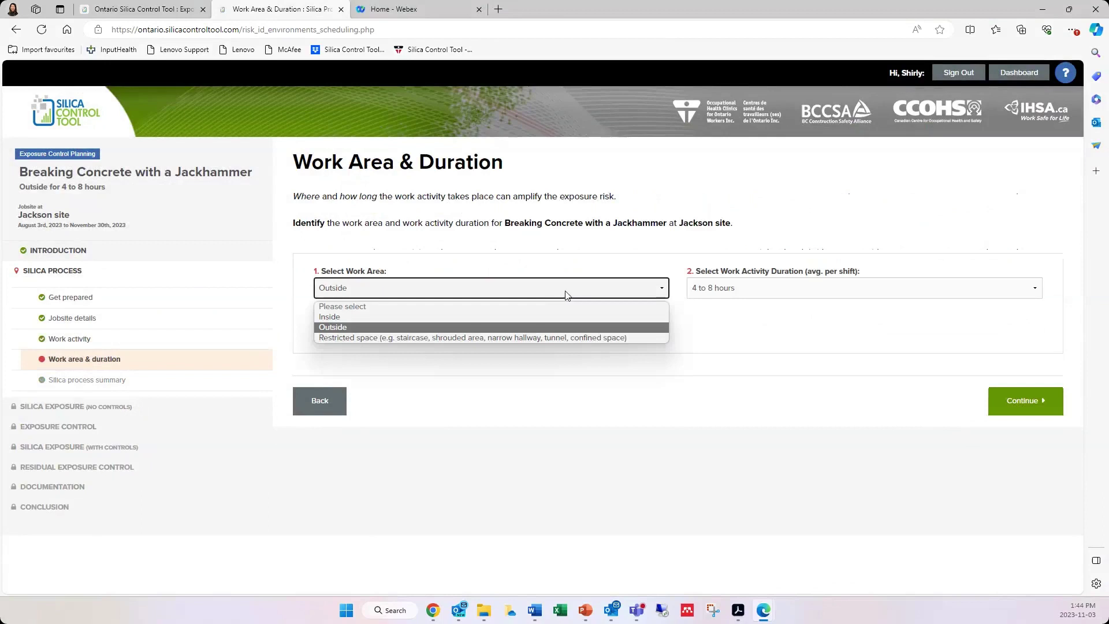
click(566, 328)
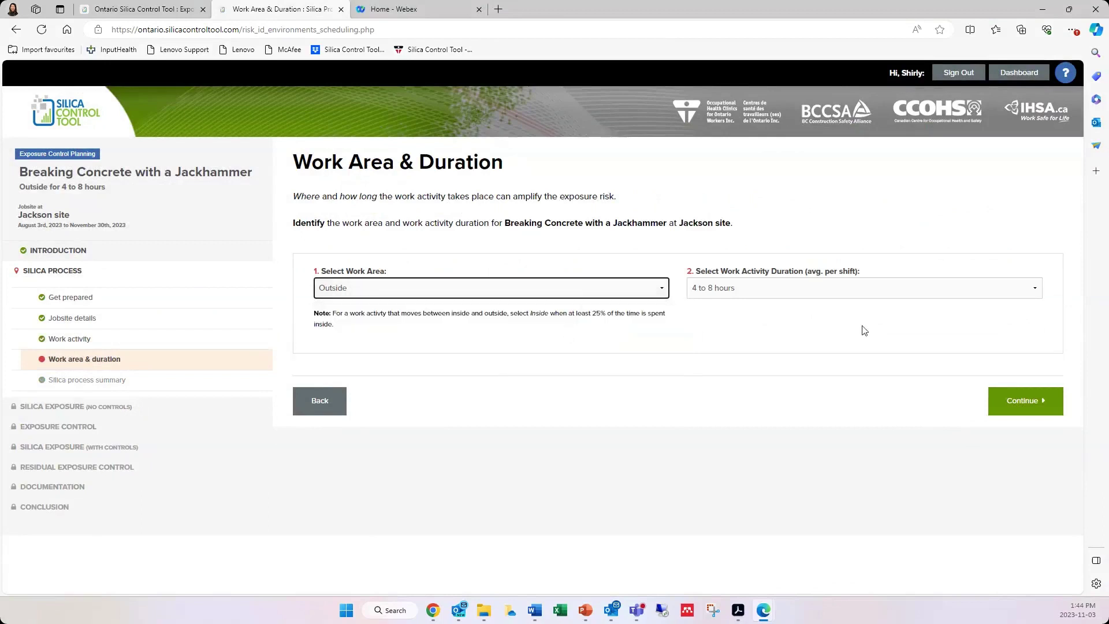
click(843, 299)
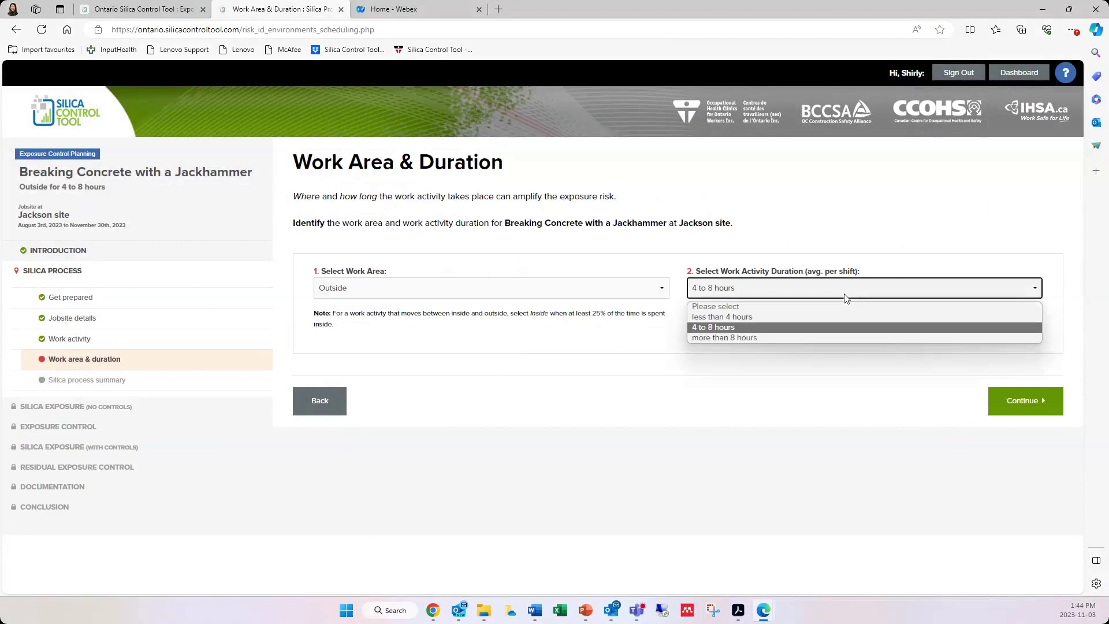
click(899, 327)
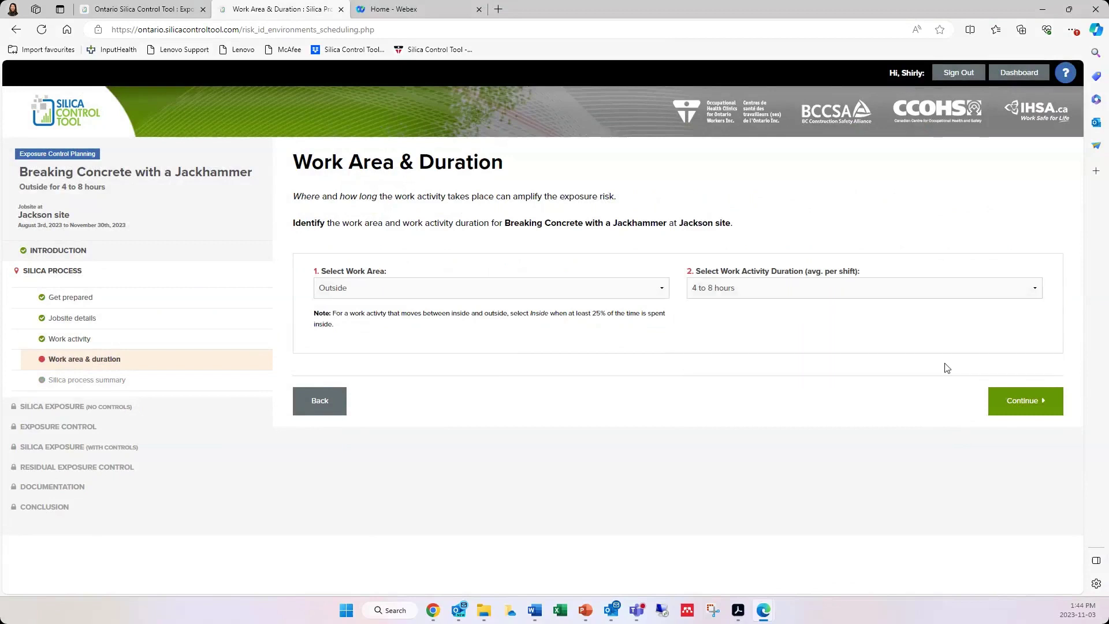
click(1045, 410)
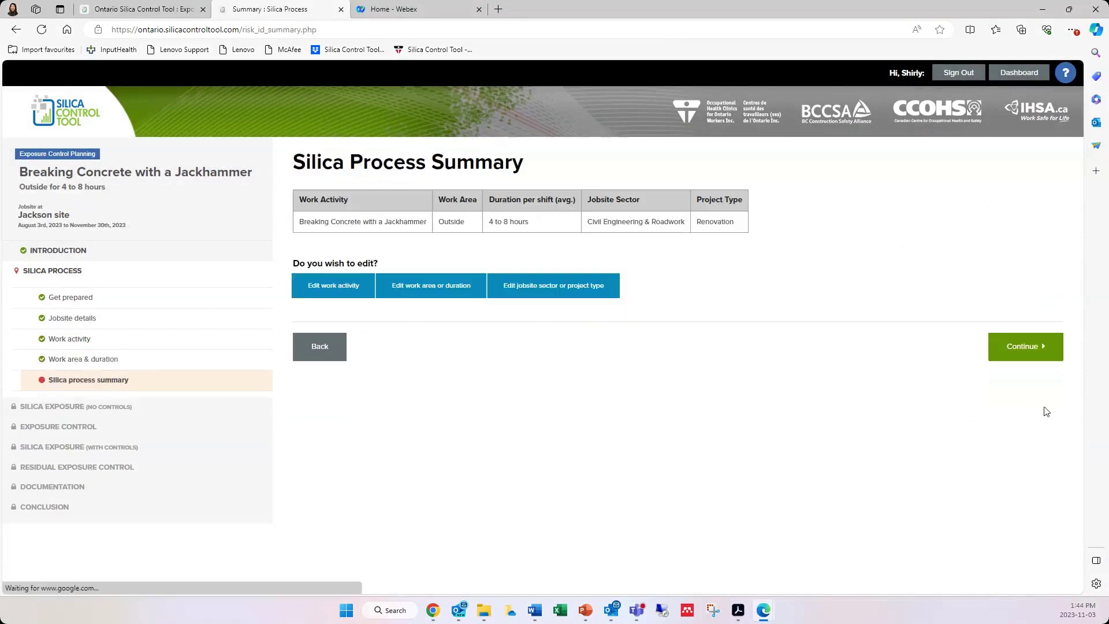
Accept the process summary, calculate the silica exposure without controls, and review the exposure analysis results and warnings
click(1041, 353)
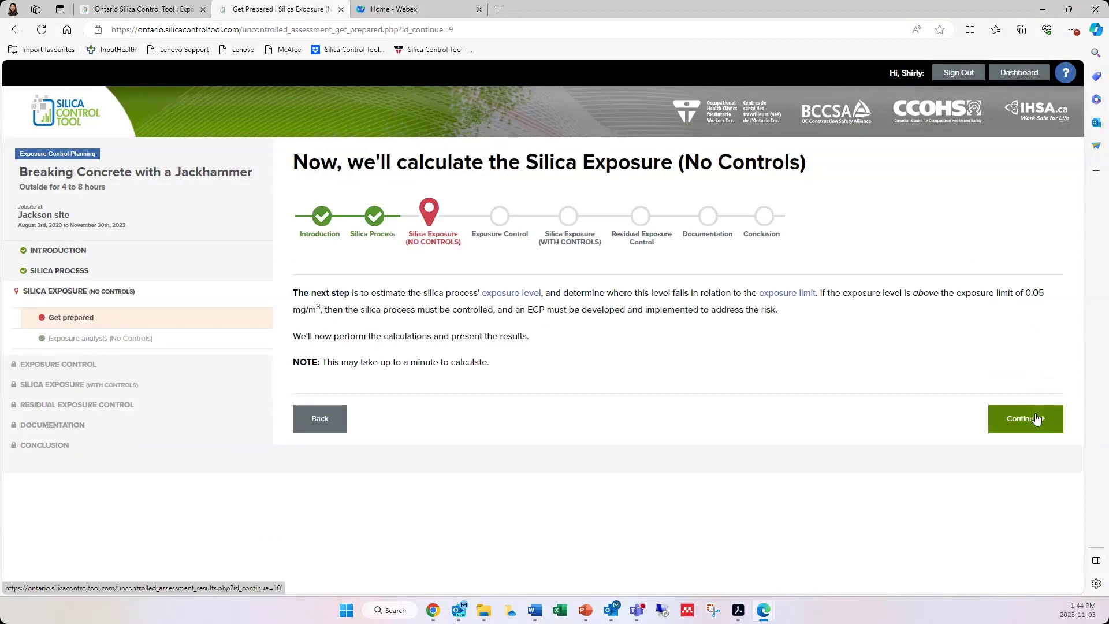
click(1037, 420)
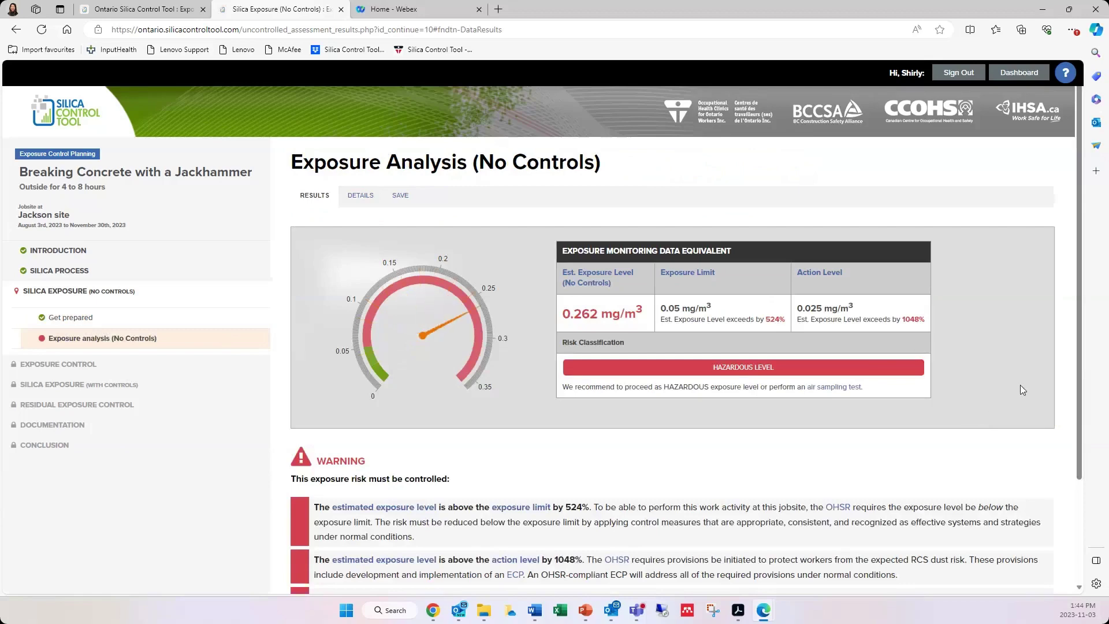
scroll(1020, 384, down, 1)
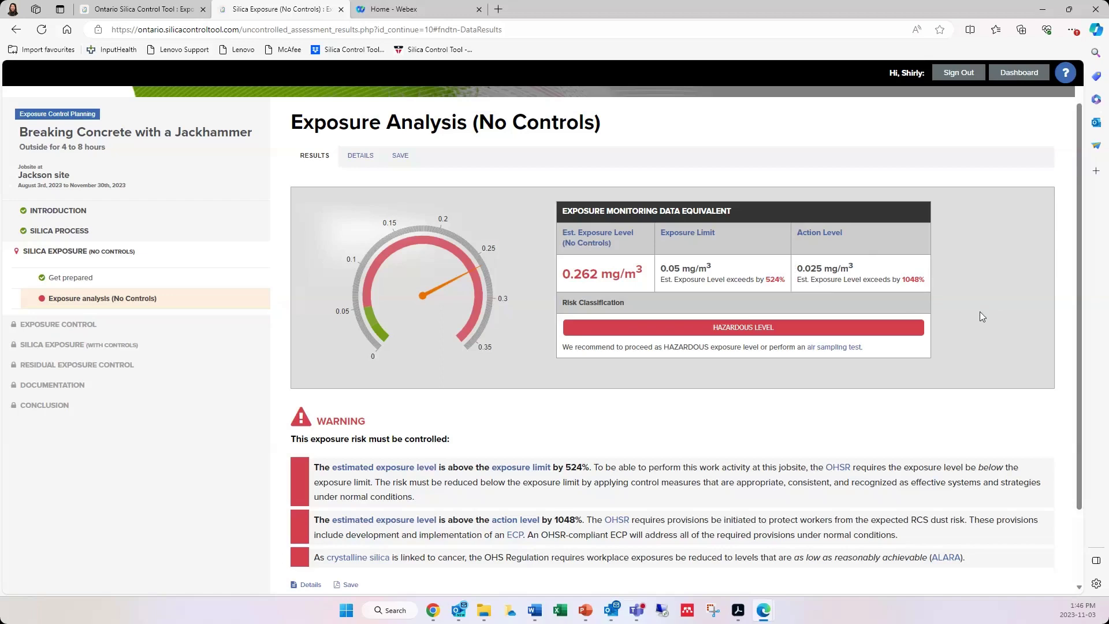
scroll(979, 322, down, 2)
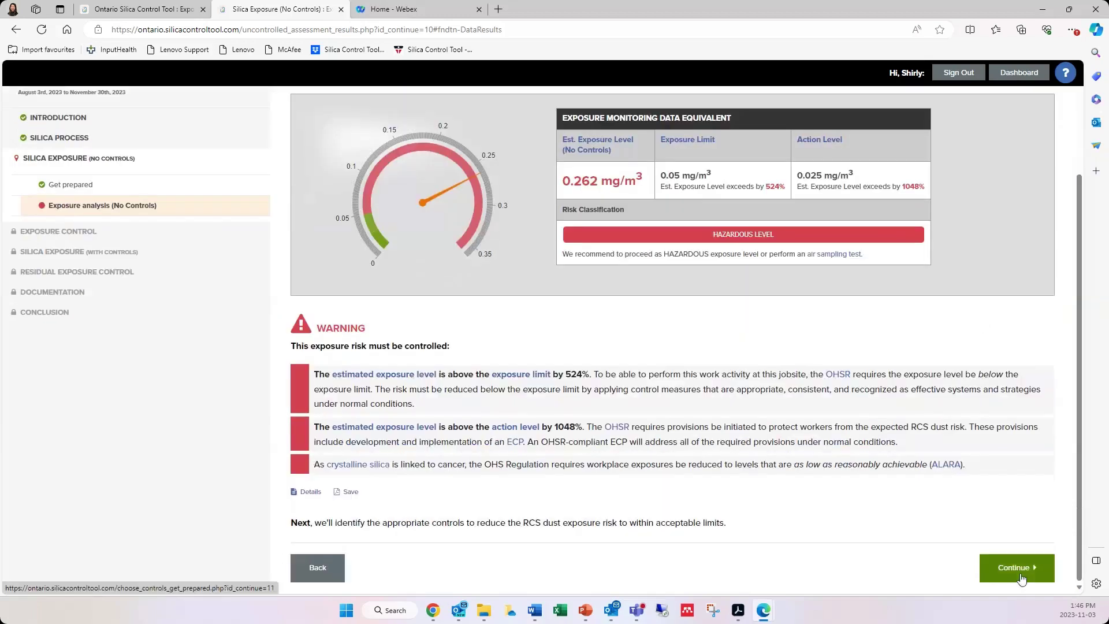
Advance through the Exposure Control introduction and Risk Elimination & Substitution to Engineering Controls, answering No to eliminating the jackhammer work
click(1020, 578)
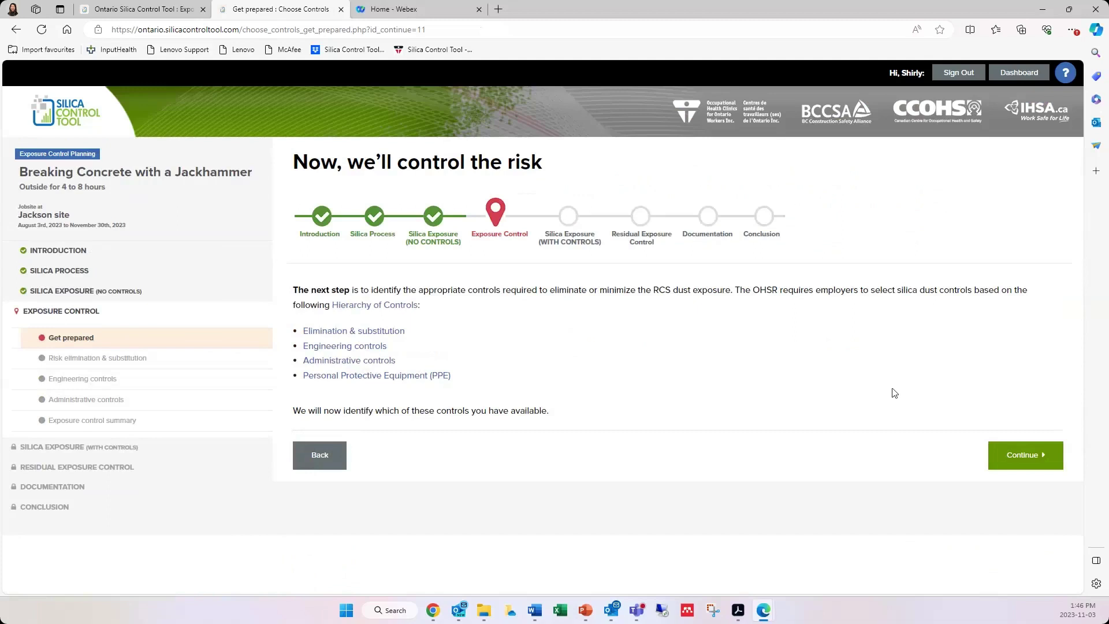
click(1016, 456)
scroll(1027, 411, down, 1)
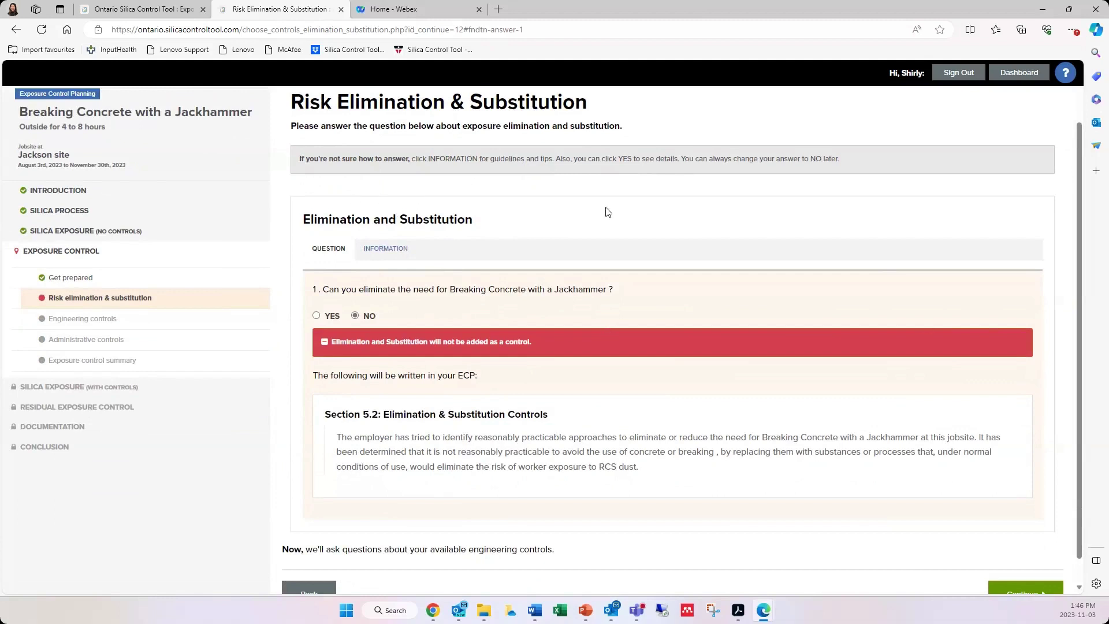
scroll(1004, 548, down, 1)
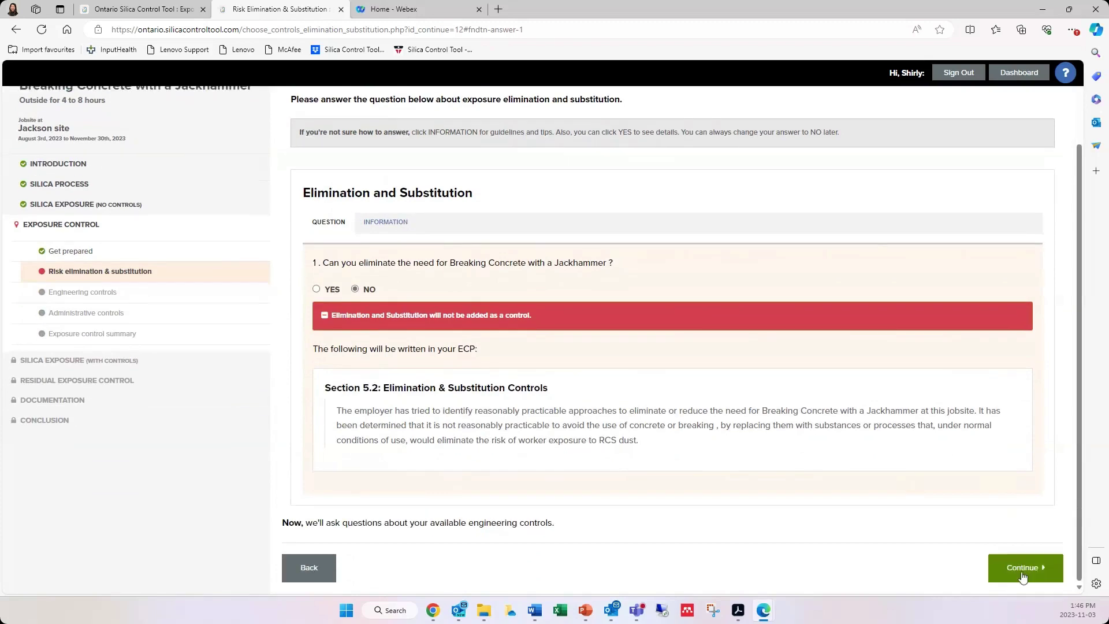
click(1022, 574)
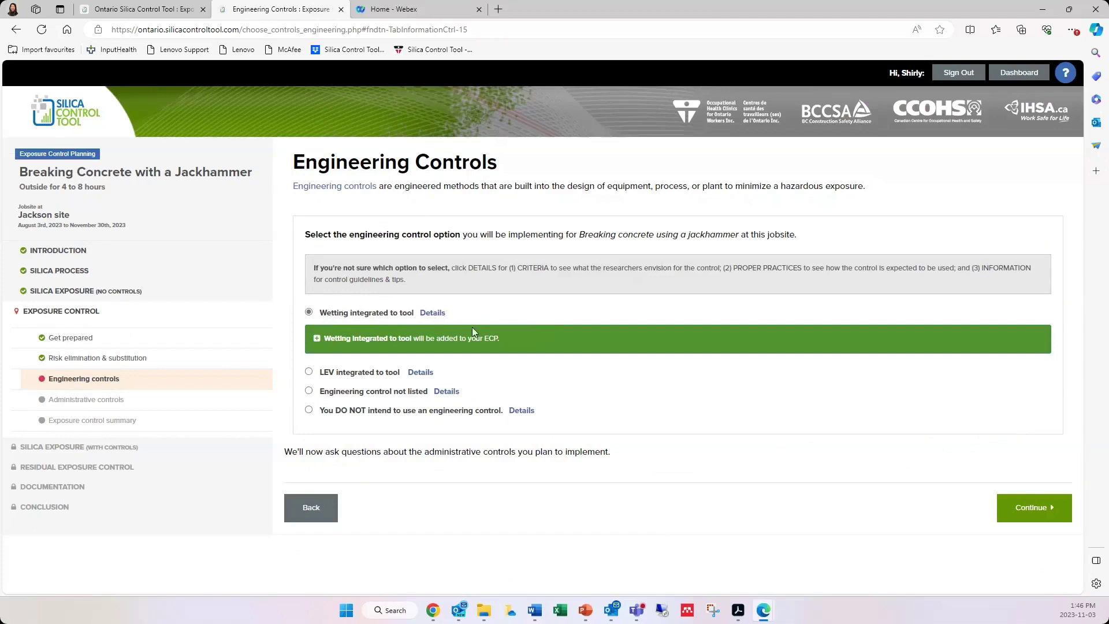
Examine the criteria, proper practices and information for the Wetting integrated to tool engineering control
click(432, 313)
scroll(404, 315, down, 2)
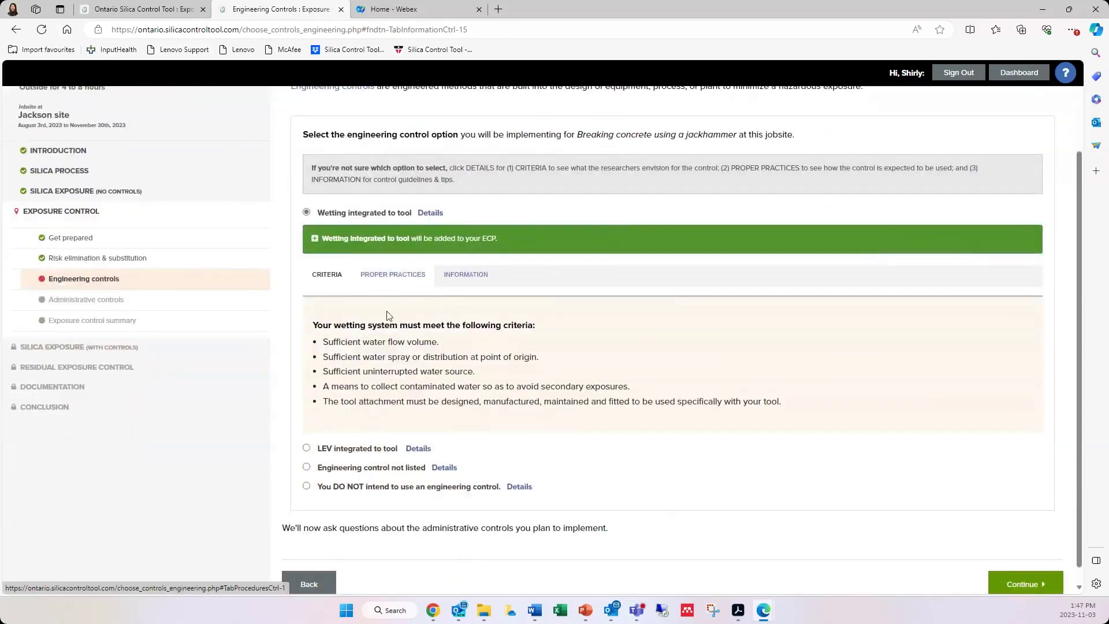
click(384, 278)
click(463, 276)
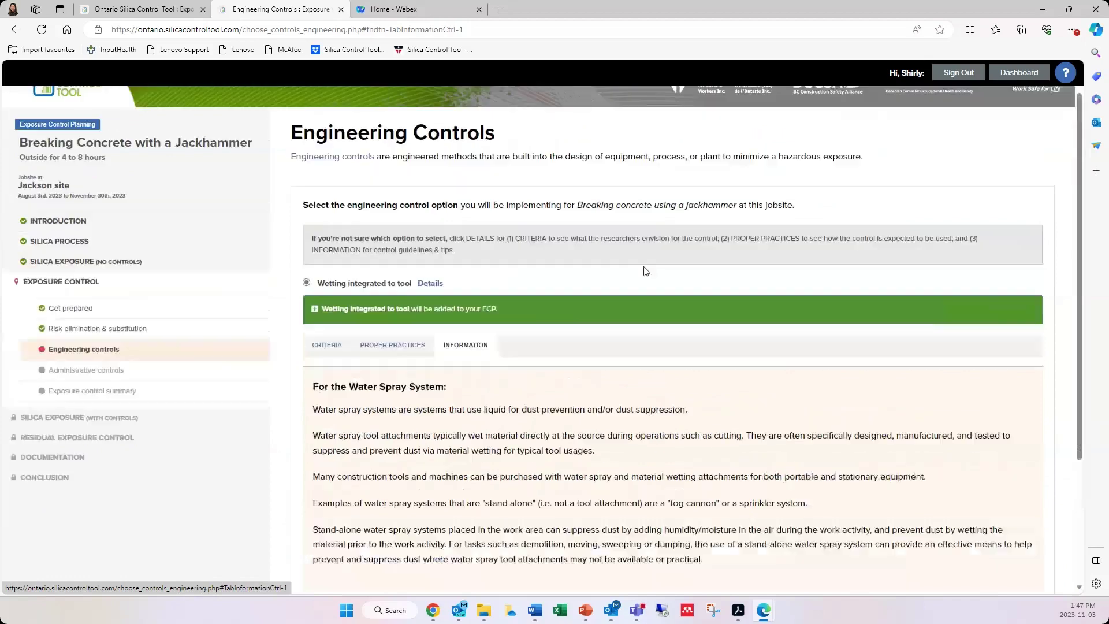
scroll(687, 291, up, 2)
scroll(633, 300, down, 4)
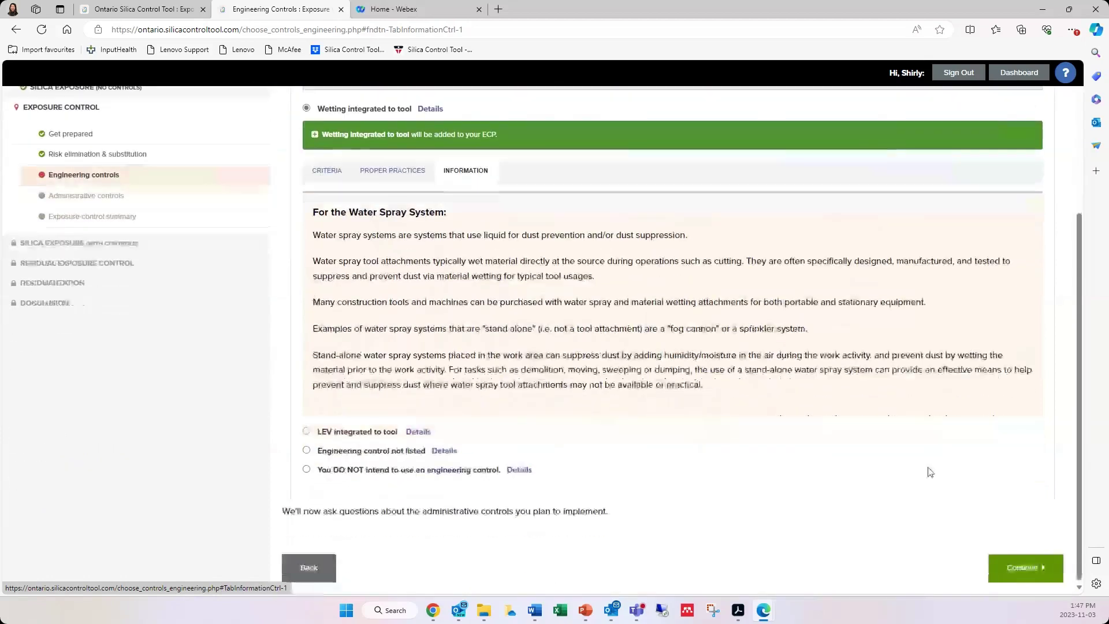
Continue from Engineering Controls to Administrative Controls and review the Inspections & Maintenance question and its answer
click(1023, 574)
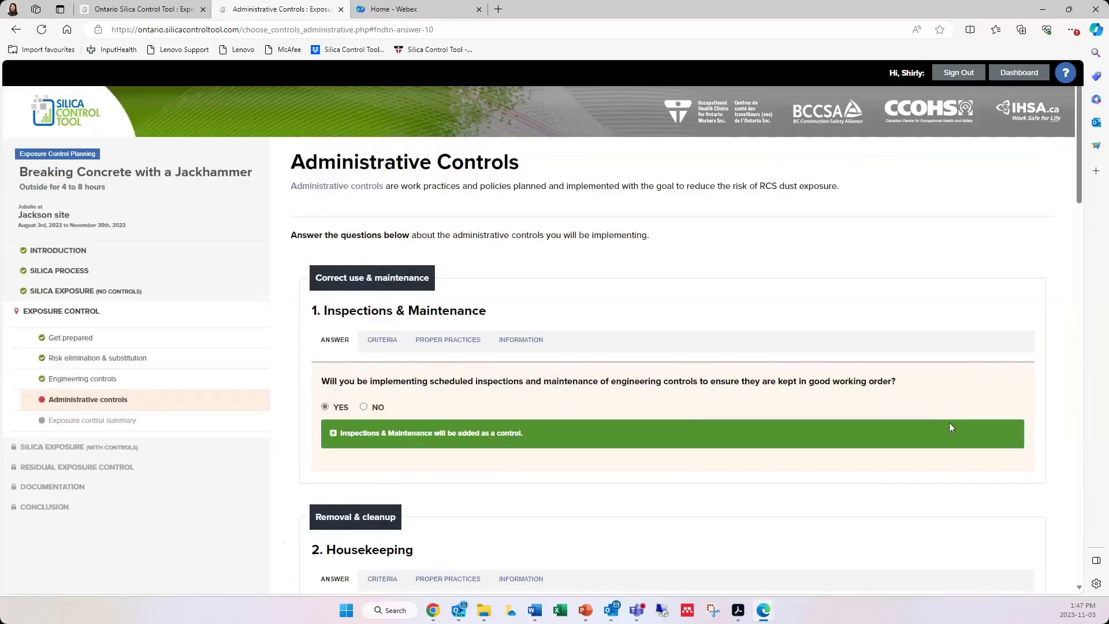
scroll(948, 424, down, 2)
scroll(948, 426, up, 2)
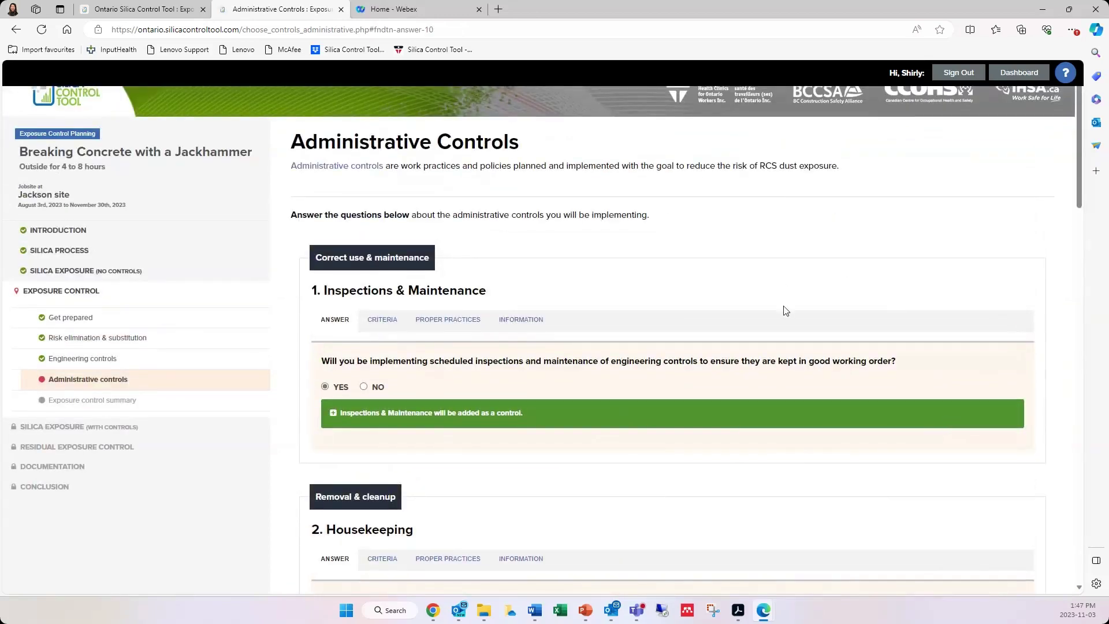
scroll(776, 287, down, 1)
scroll(757, 316, down, 2)
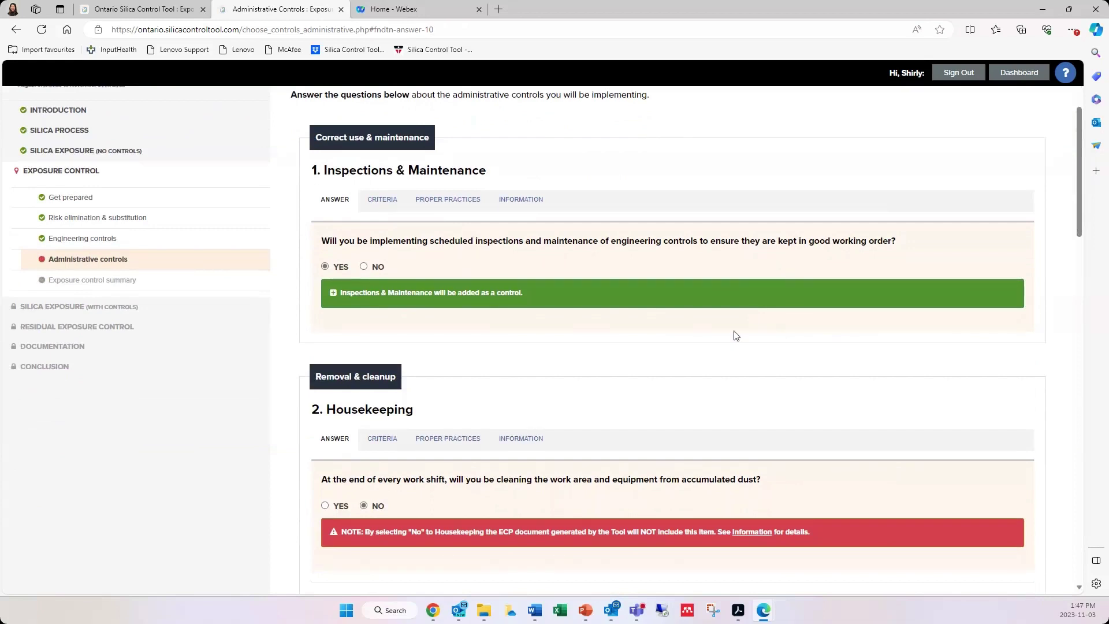
scroll(734, 331, up, 1)
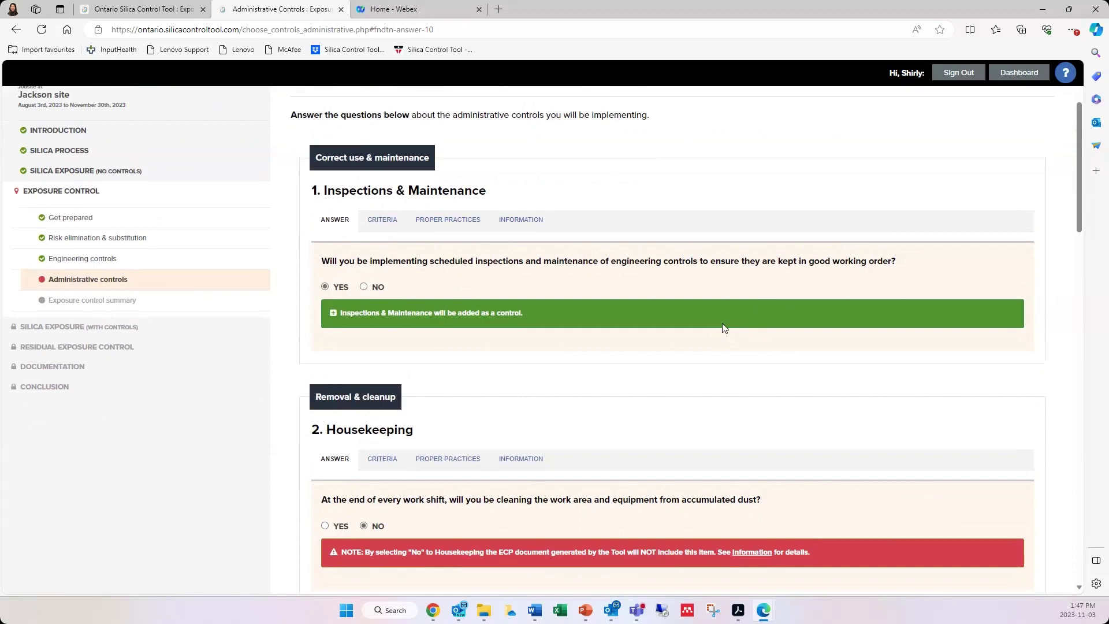
scroll(733, 318, down, 2)
scroll(753, 315, up, 1)
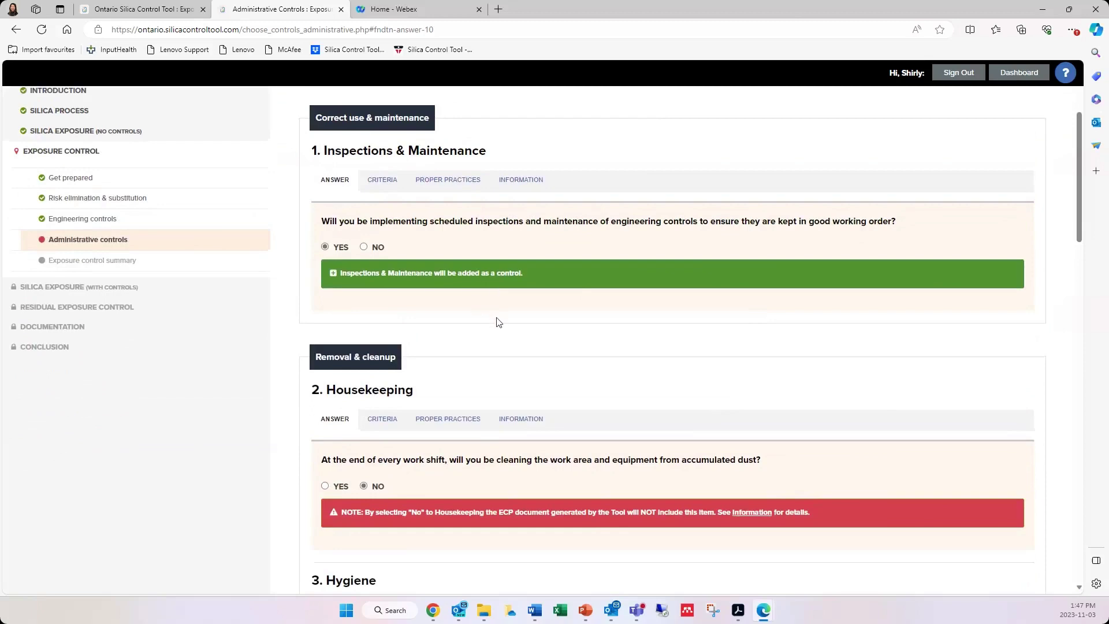
Examine the remaining administrative control questions and their answers, from Housekeeping and Hygiene through Barriers and Enclosures
scroll(499, 321, down, 3)
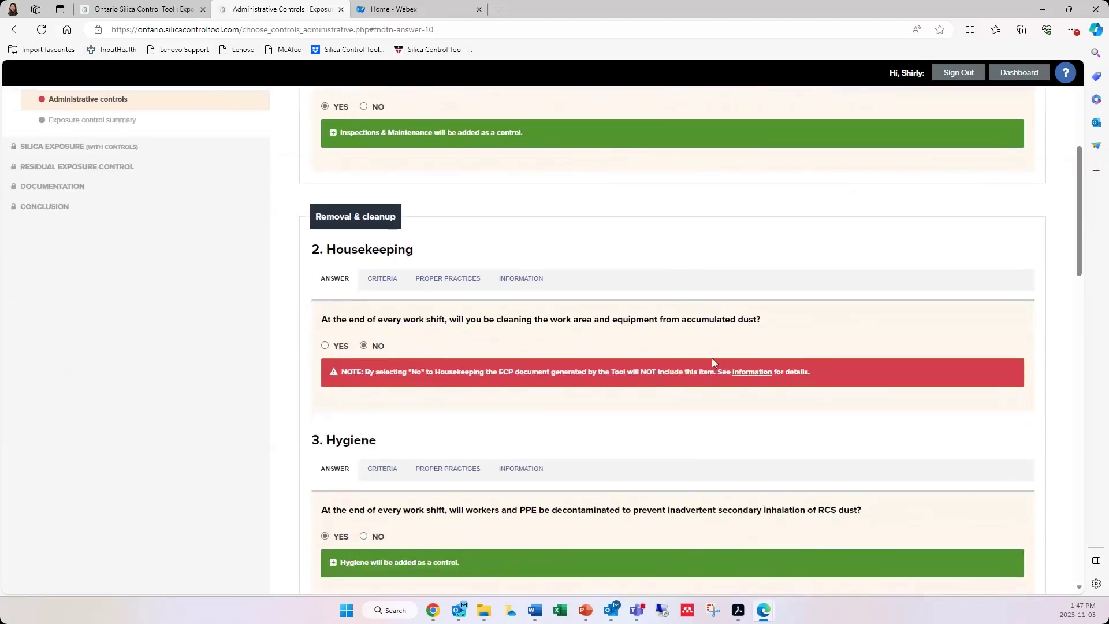
scroll(710, 358, down, 3)
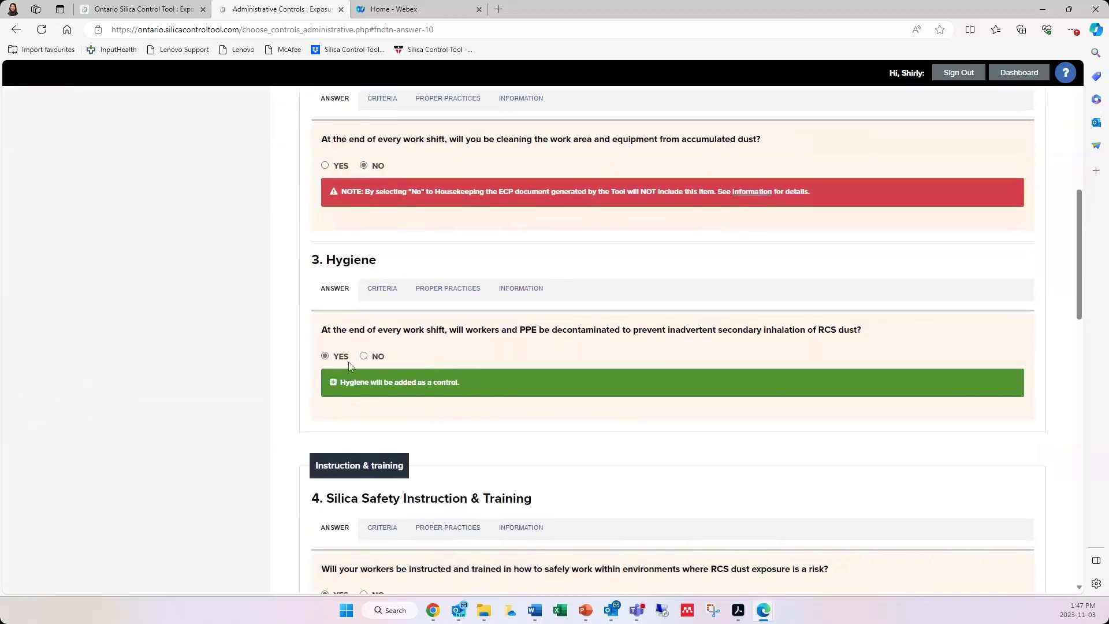
scroll(700, 378, down, 2)
scroll(699, 376, down, 1)
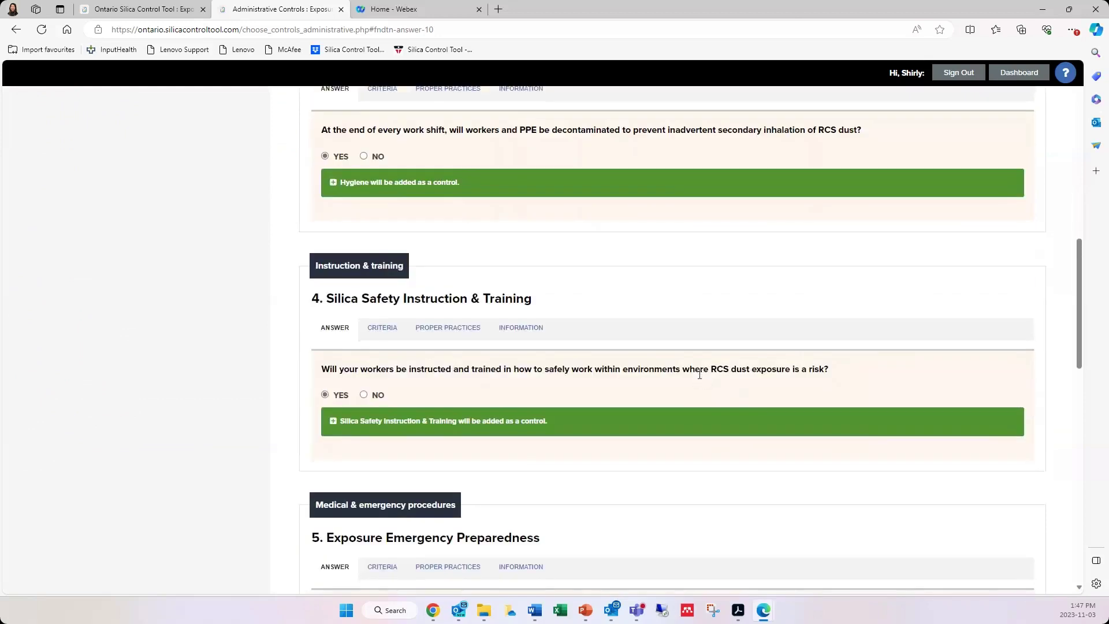
scroll(613, 344, down, 1)
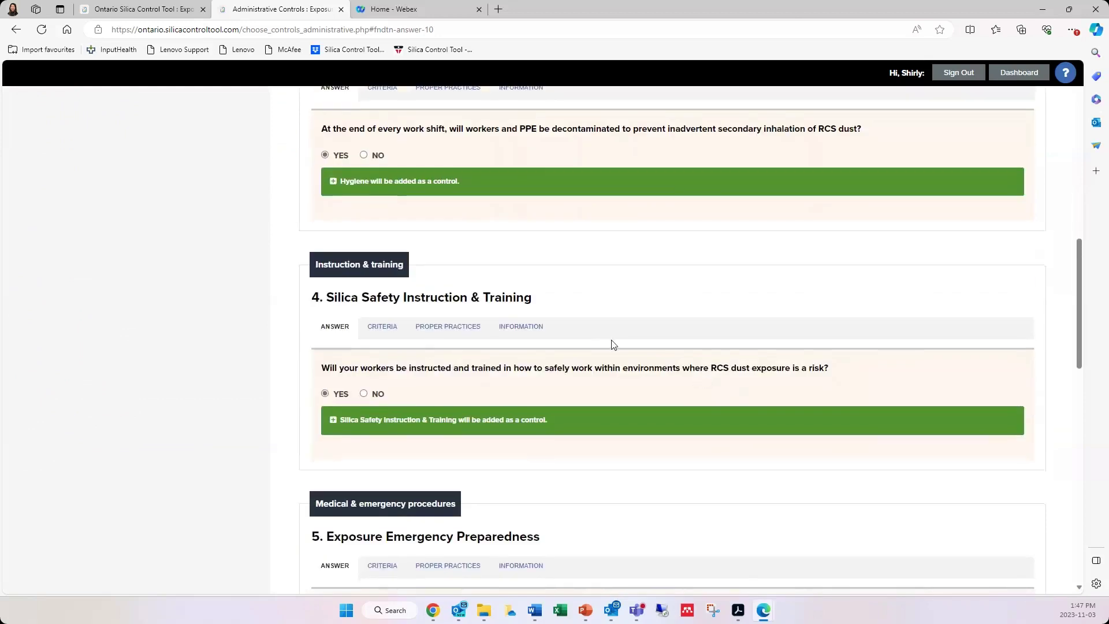
scroll(612, 344, down, 4)
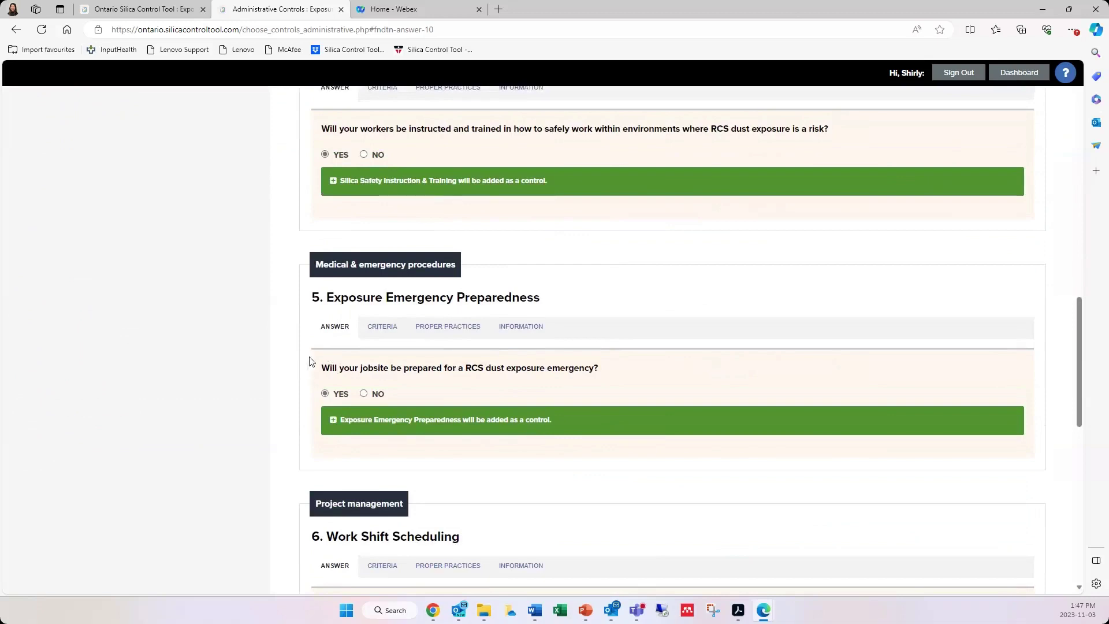
scroll(566, 396, down, 1)
scroll(685, 435, down, 3)
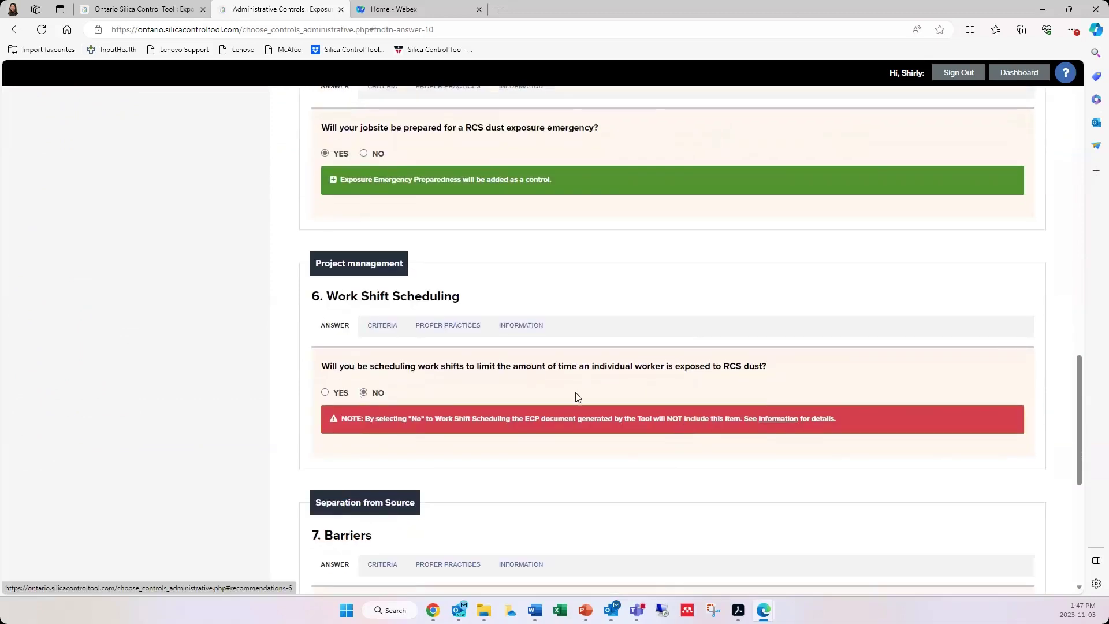
scroll(575, 395, down, 5)
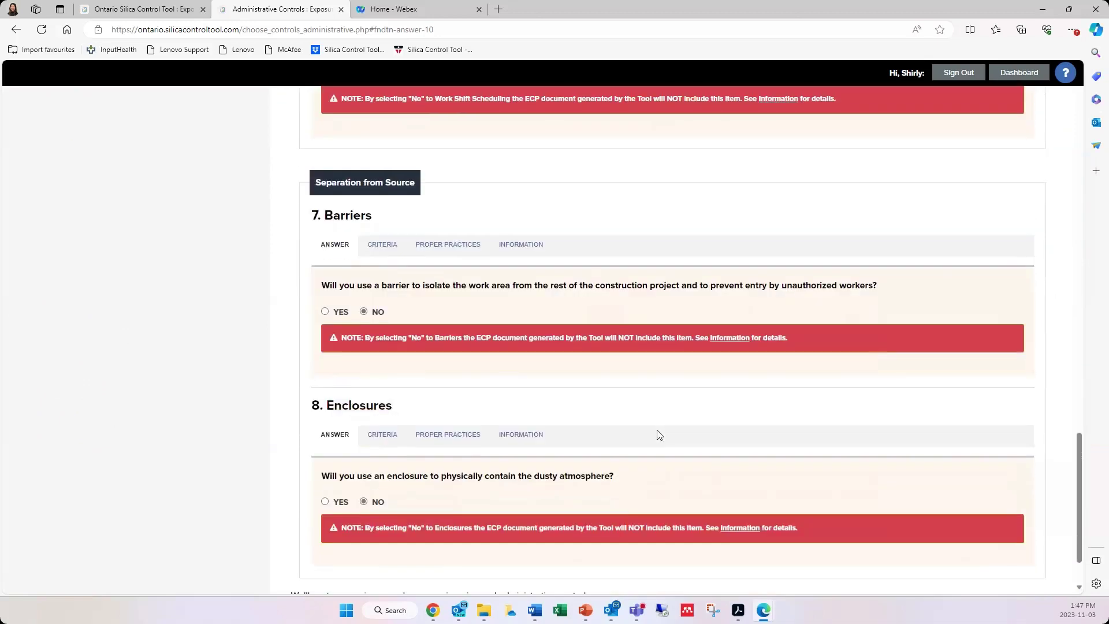
scroll(658, 434, down, 1)
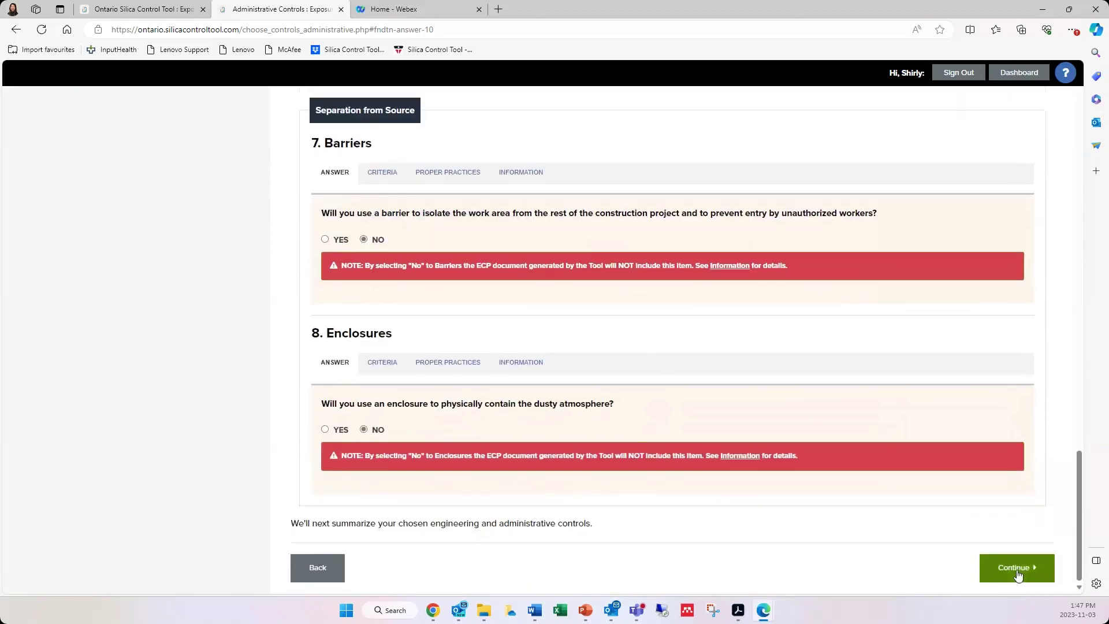
Keep the administrative control answers, accept the Exposure Control Summary, and calculate the silica exposure with controls
click(1017, 573)
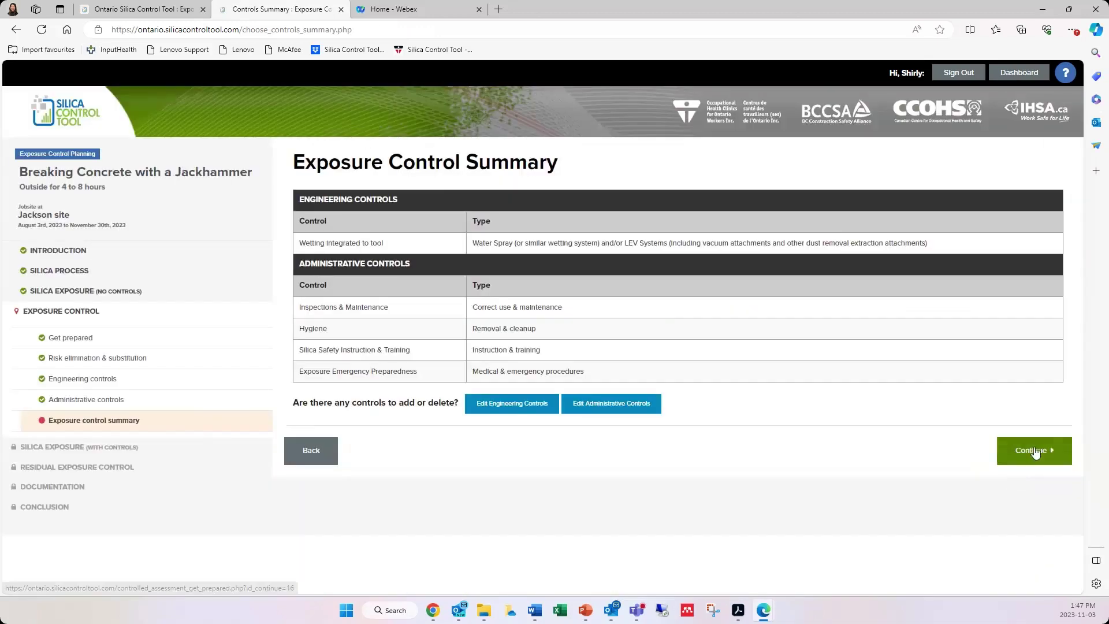
click(1034, 451)
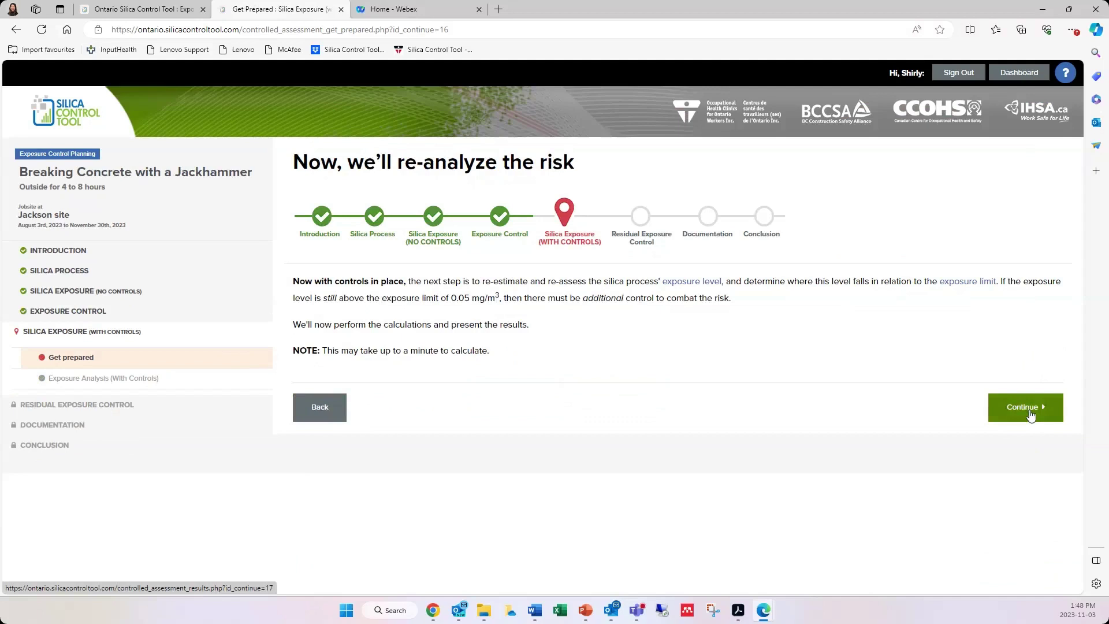
click(1031, 413)
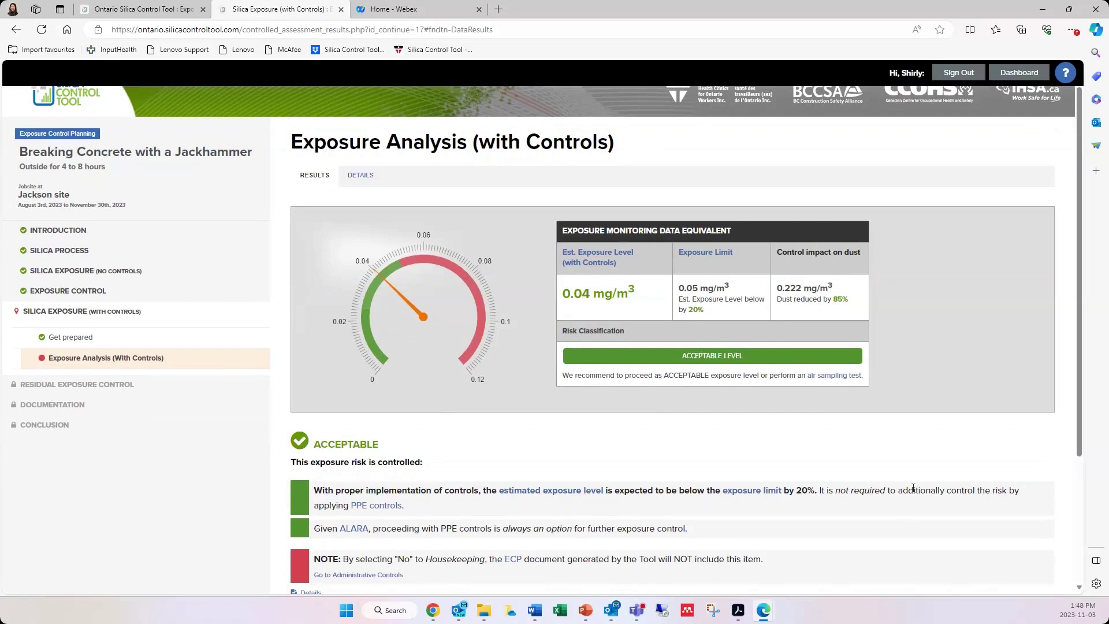
Review the Exposure Analysis (with Controls) results and proceed through the Residual Exposure Control introduction to Respirators & Other PPE
scroll(927, 456, down, 1)
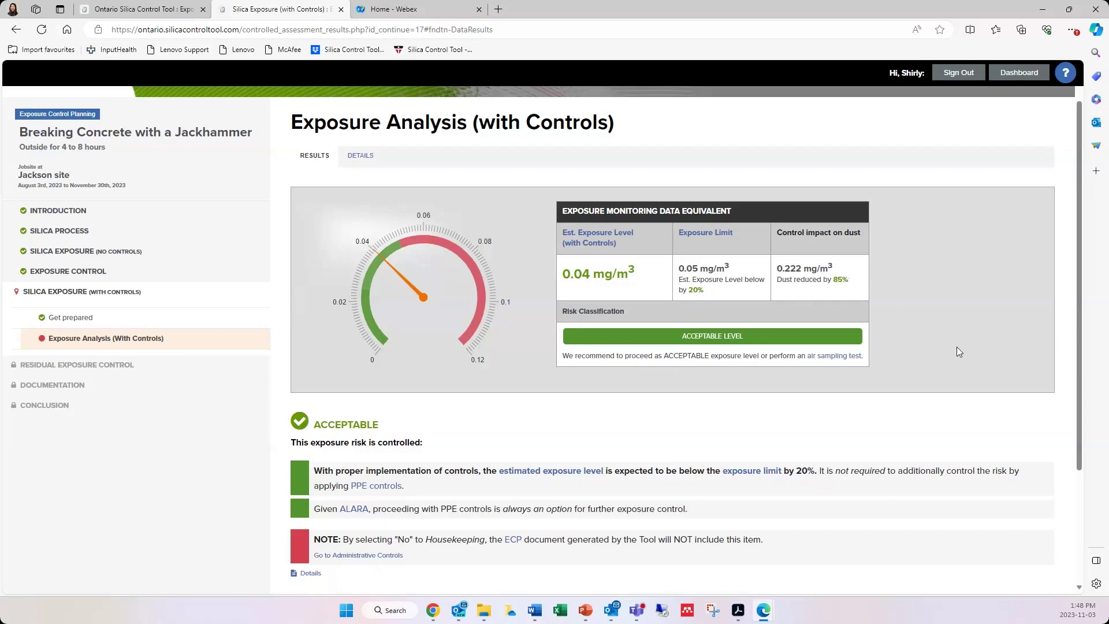
scroll(959, 352, down, 1)
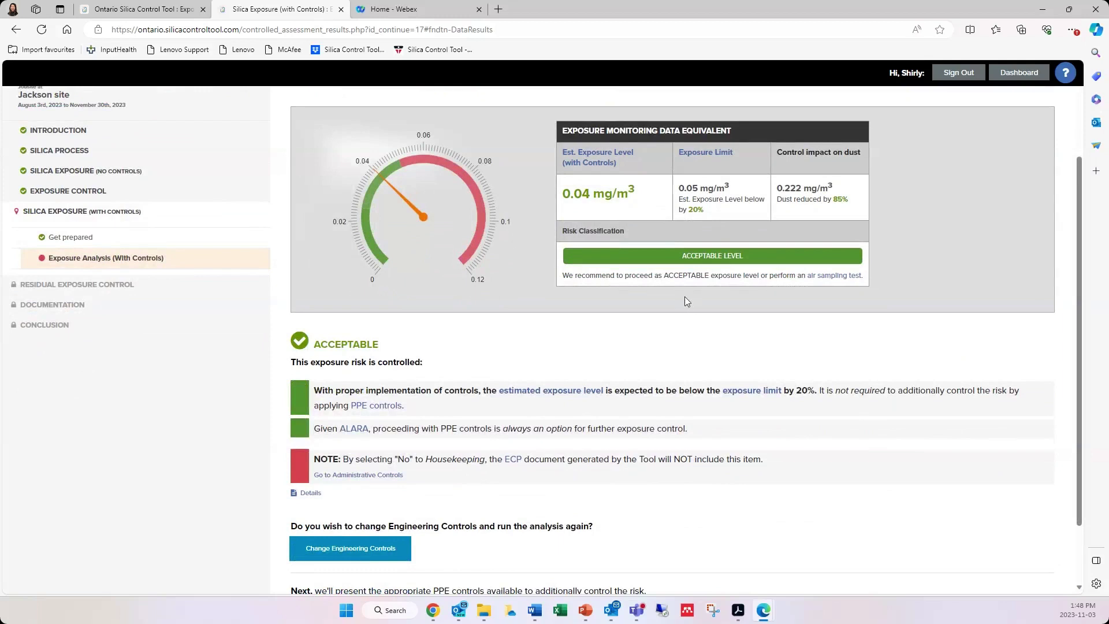
scroll(772, 337, up, 1)
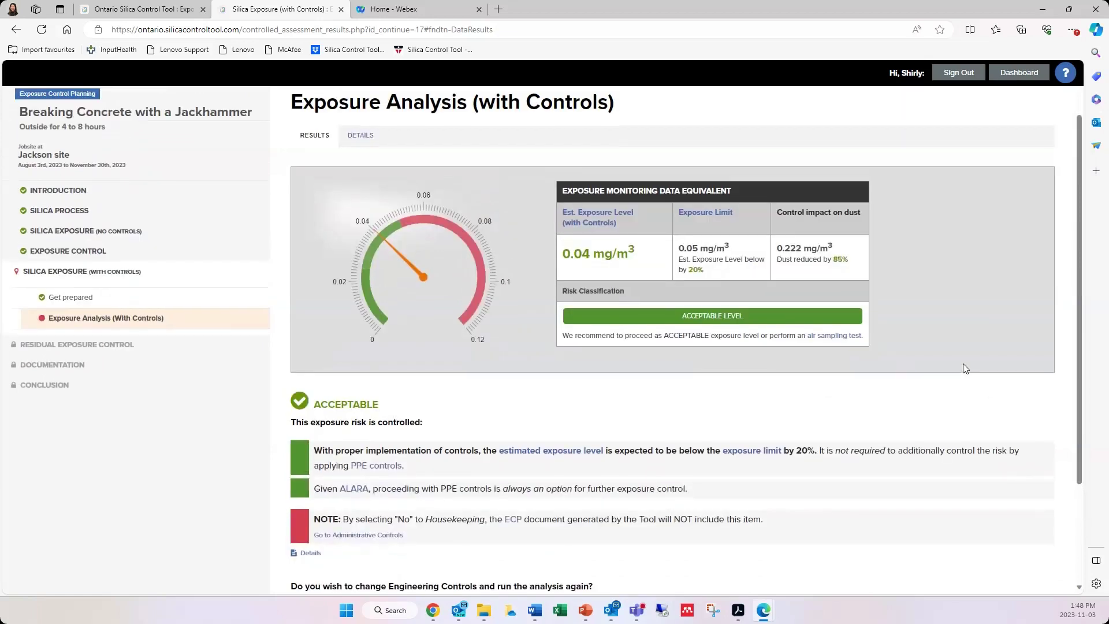
scroll(962, 363, down, 2)
click(1017, 585)
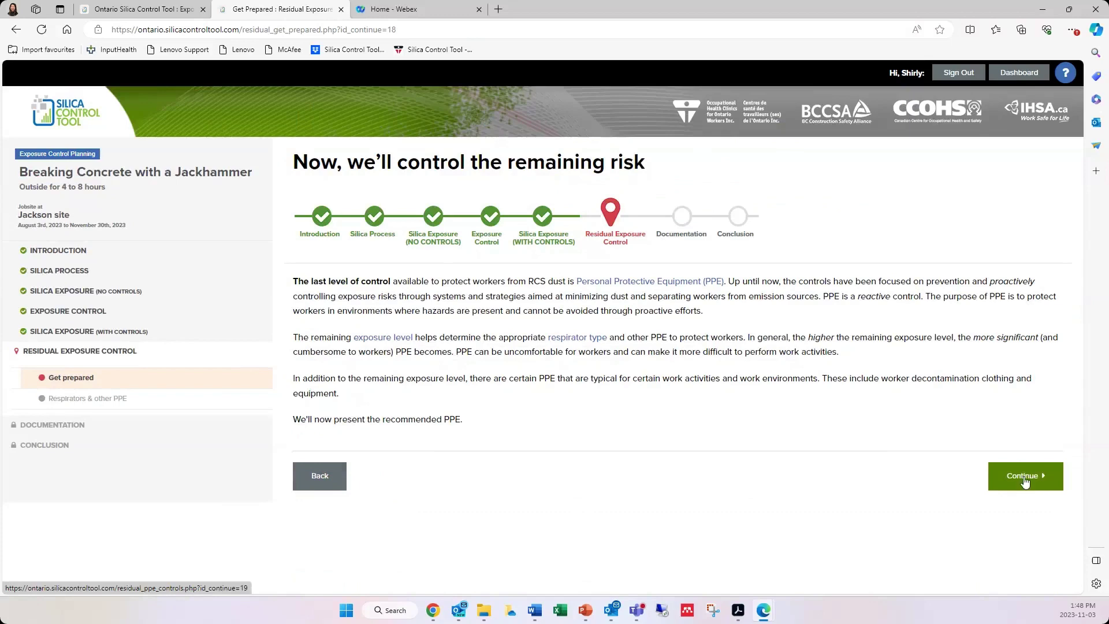
click(1023, 478)
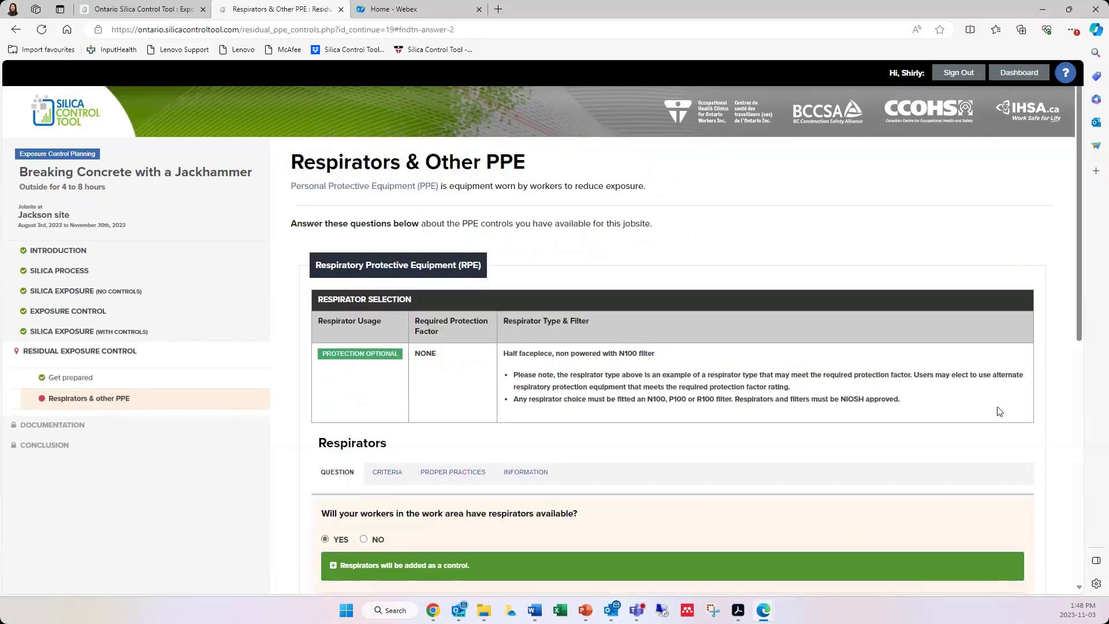